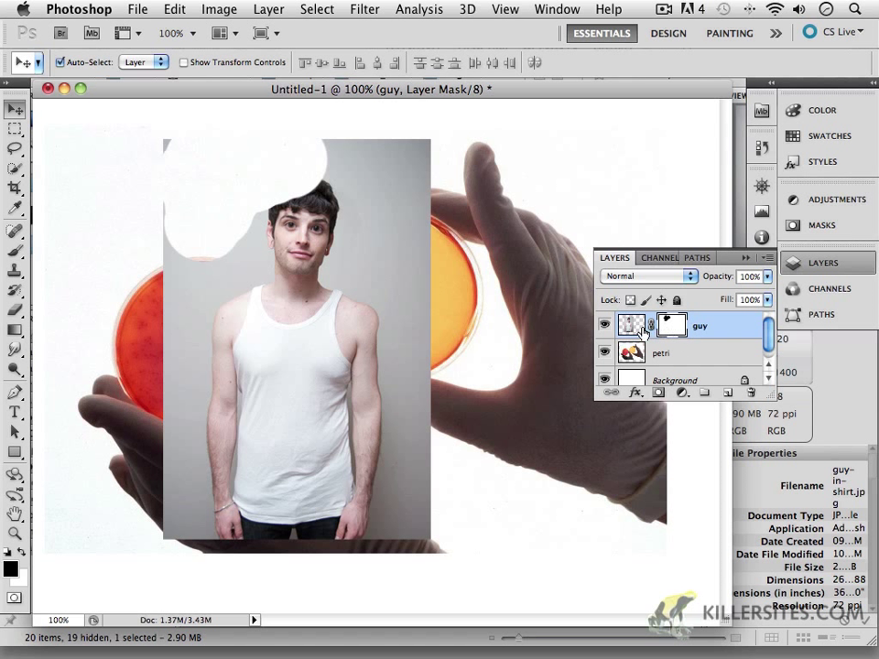
Move the guy layer slightly down with its linked mask, and try deleting the mask without applying it, undoing the deletion.
drag(413, 338, 412, 365)
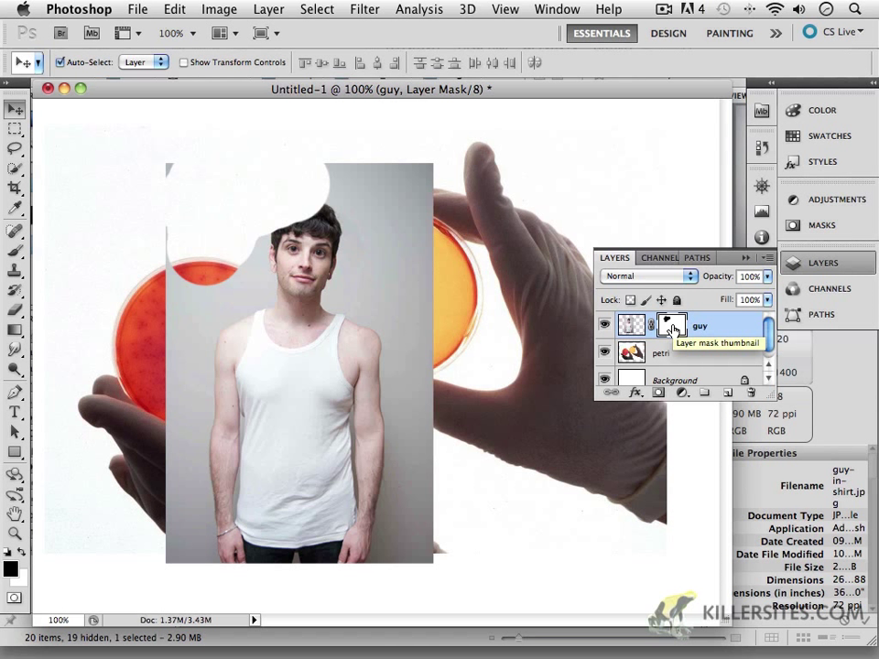
drag(673, 330, 756, 394)
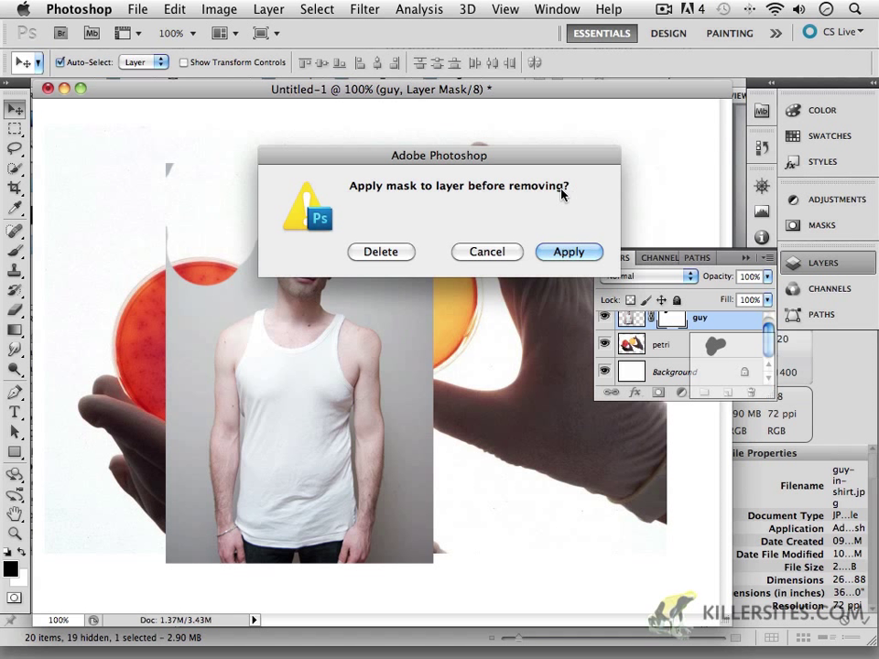
click(381, 252)
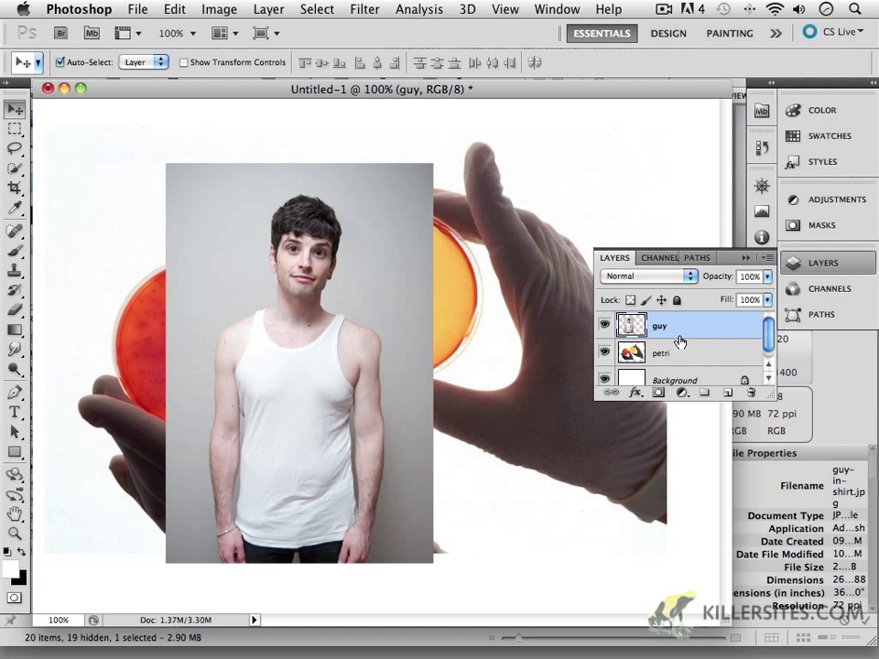
click(658, 392)
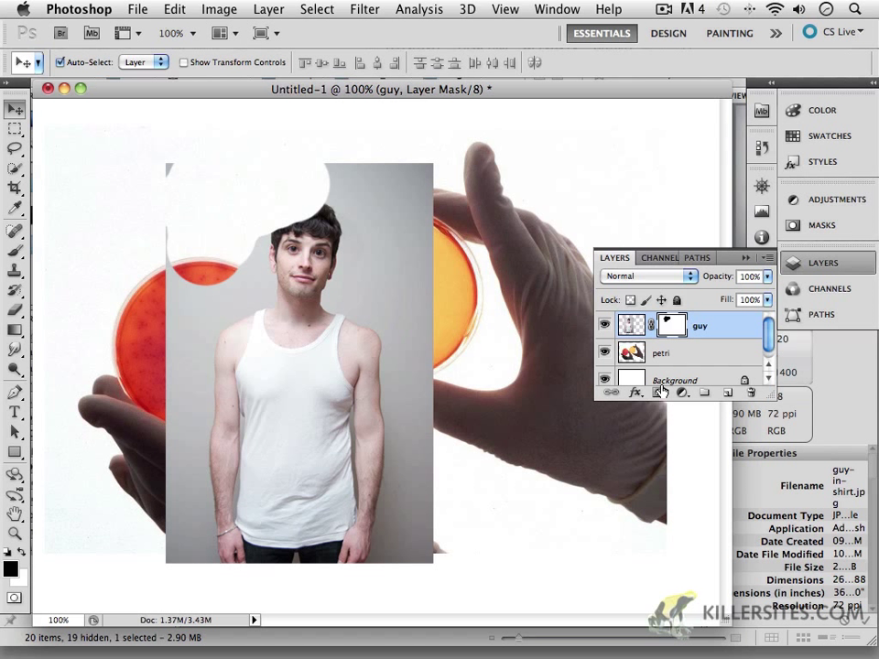
Disable the guy layer's mask and enable it again.
right_click(675, 330)
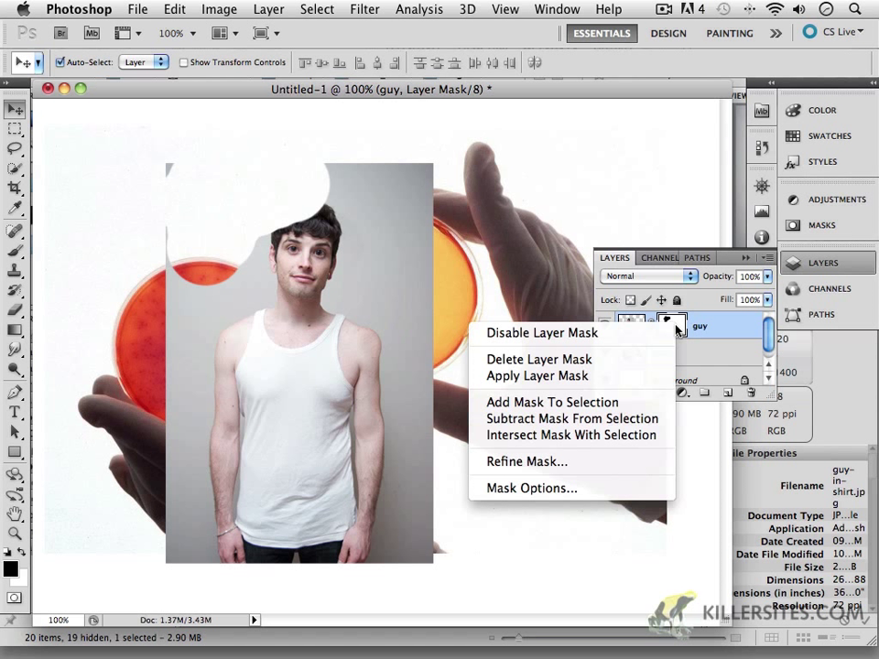
click(561, 345)
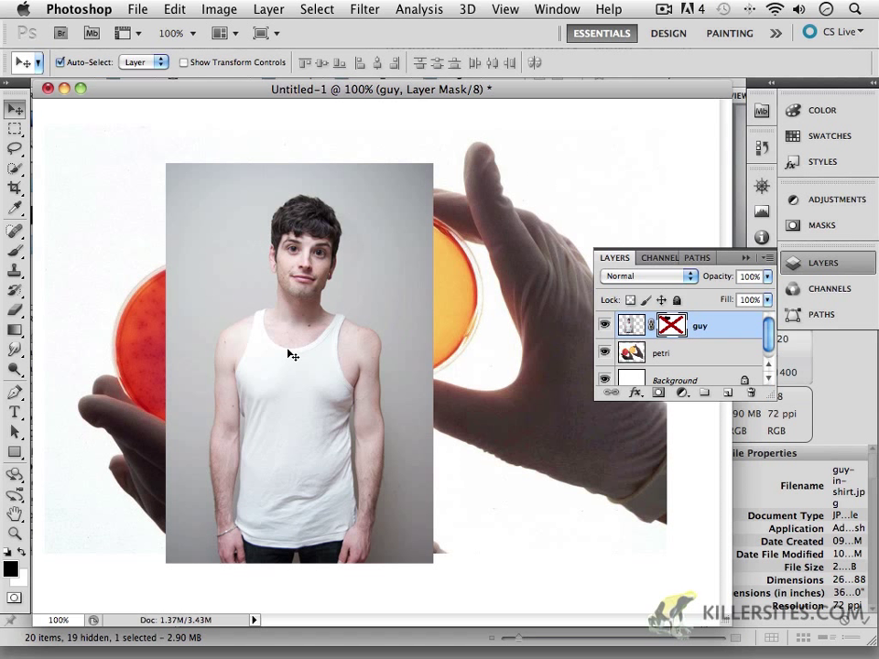
right_click(677, 326)
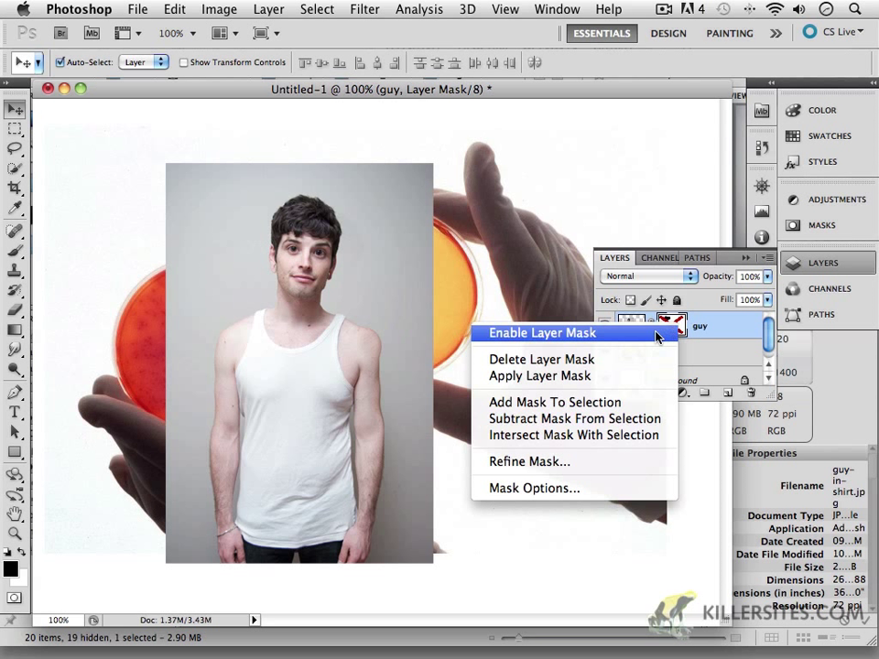
click(590, 336)
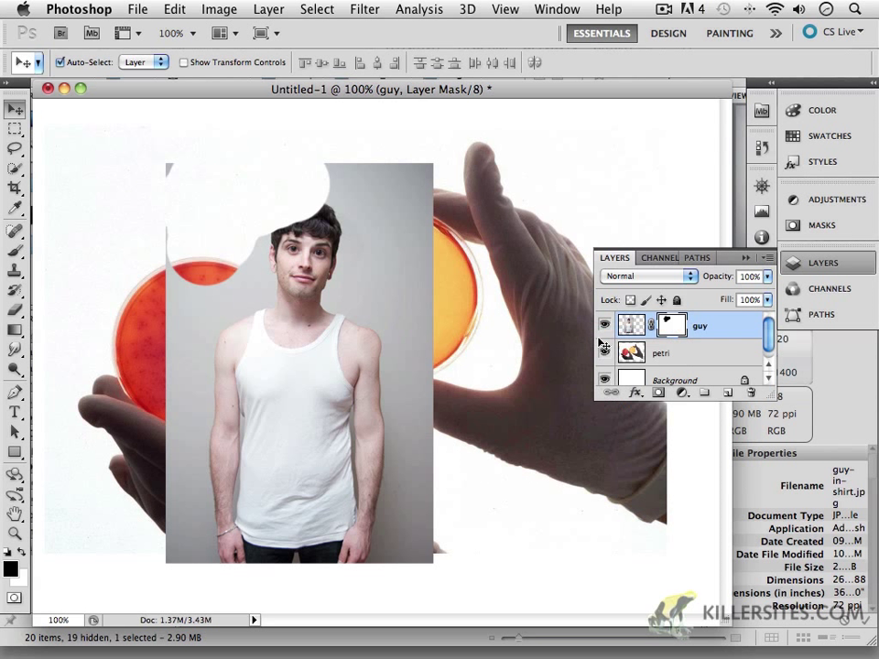
Apply the layer mask permanently to the guy layer, and undo the application.
right_click(673, 326)
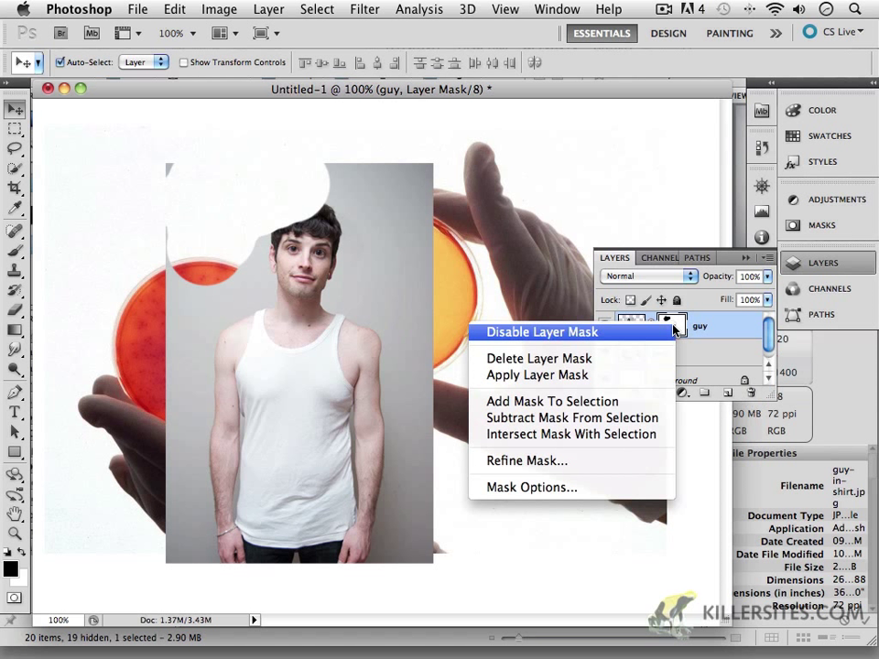
click(613, 382)
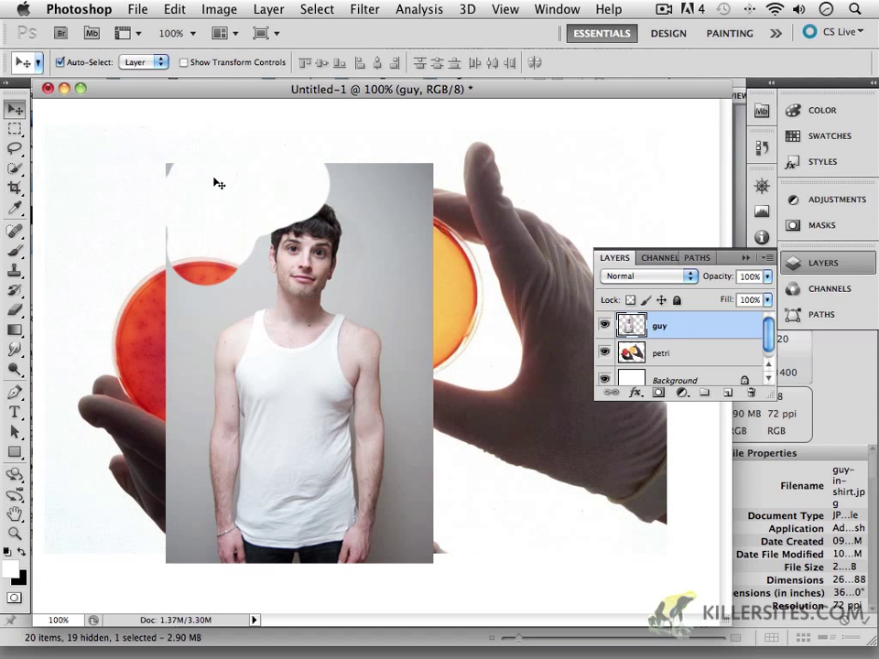
right_click(295, 265)
click(325, 275)
key(ctrl+shift+m)
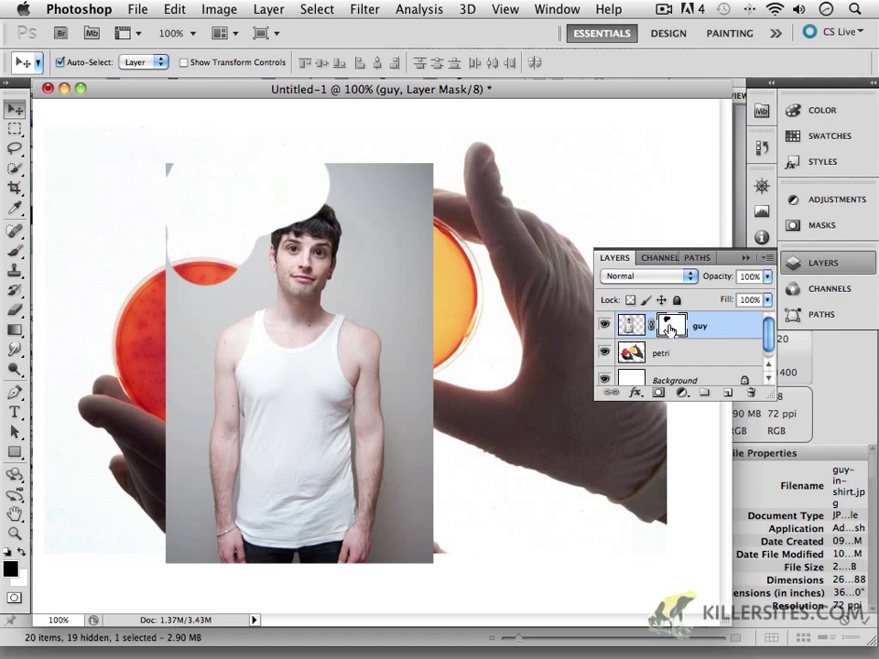
Delete the guy layer's mask without applying it.
right_click(671, 326)
click(609, 363)
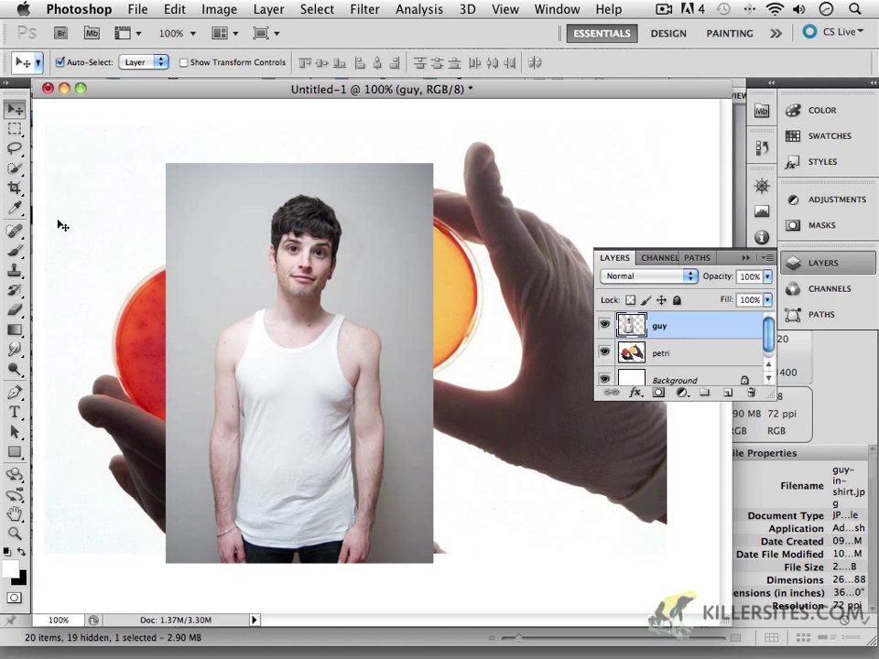
Select the man's head, shirt and both arms on the guy layer with the Quick Selection tool at size 20, undoing strokes that spill over.
click(16, 169)
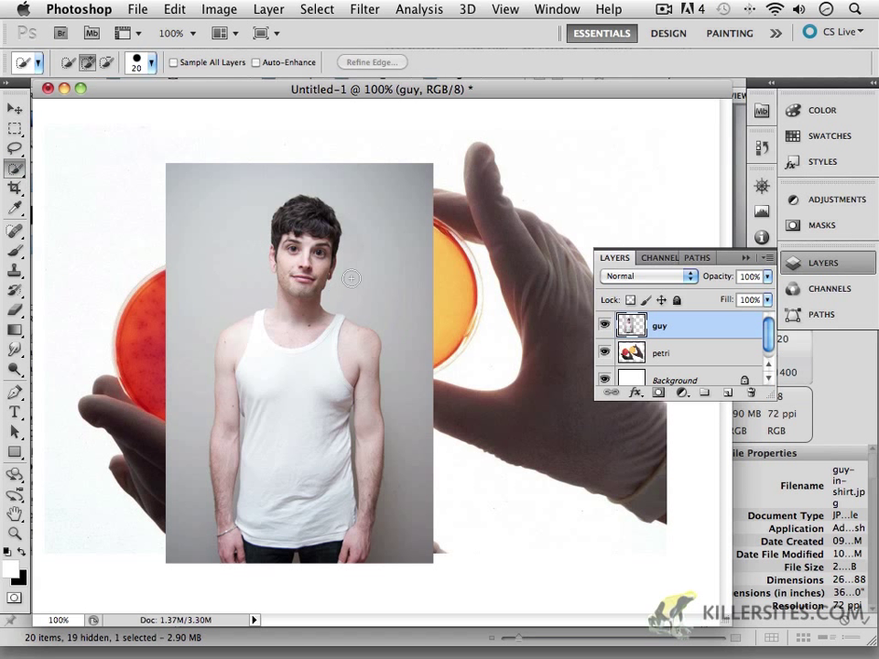
drag(308, 220, 310, 400)
mouse_move(343, 367)
mouse_down()
mouse_move(347, 355)
mouse_move(359, 516)
mouse_up()
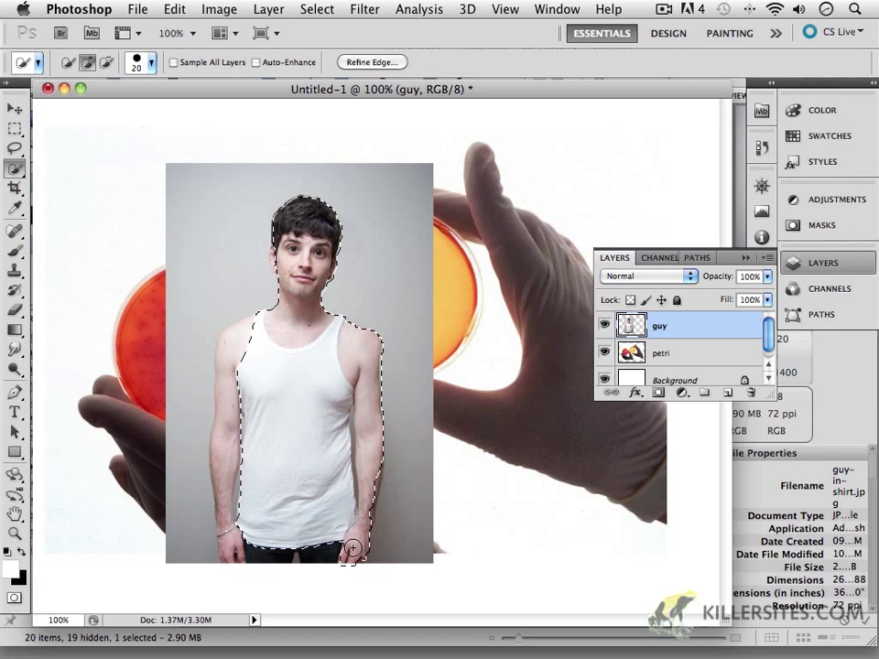
mouse_move(240, 552)
mouse_down()
mouse_move(318, 542)
mouse_move(232, 531)
mouse_move(233, 524)
mouse_up()
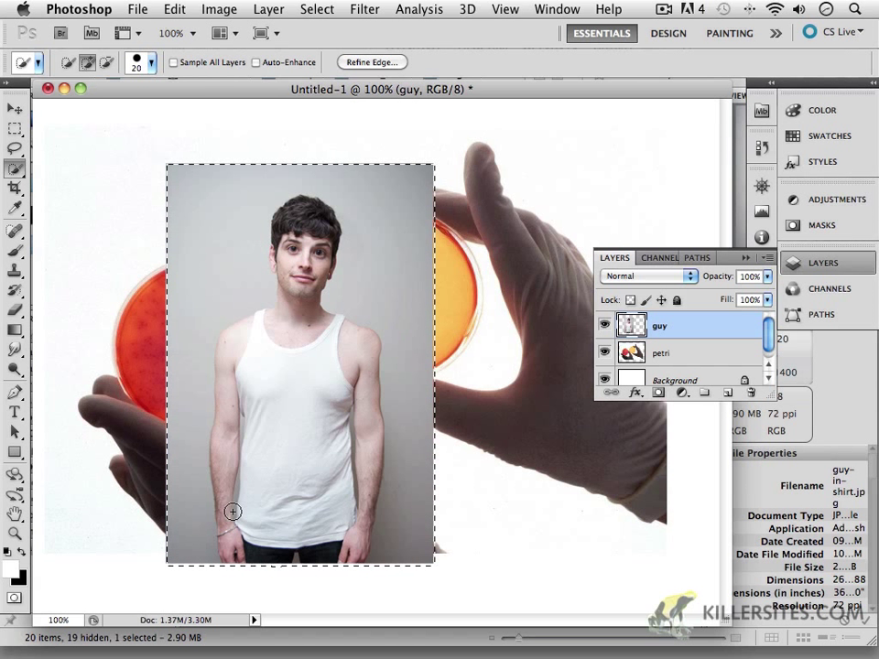
key(ctrl+z)
click(235, 493)
key(ctrl+z)
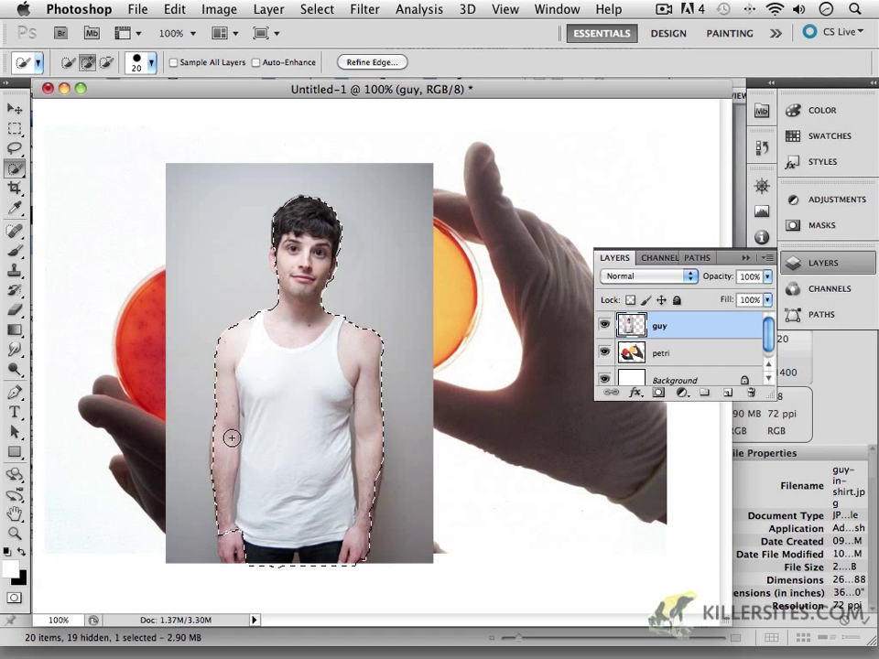
Try to add the man's unselected hand beside the shirt hem to the selection, undoing each attempt.
click(230, 550)
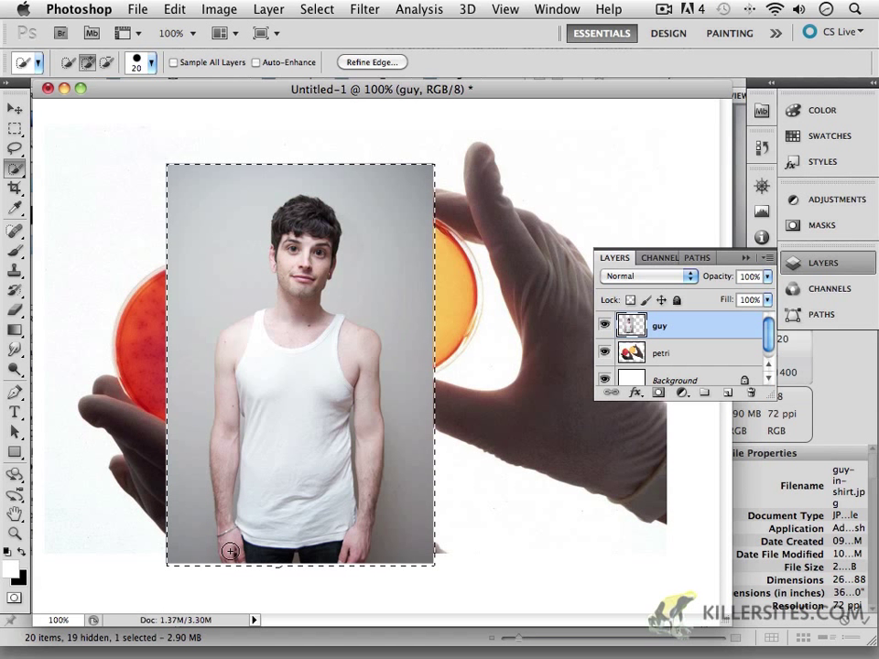
key(ctrl+z)
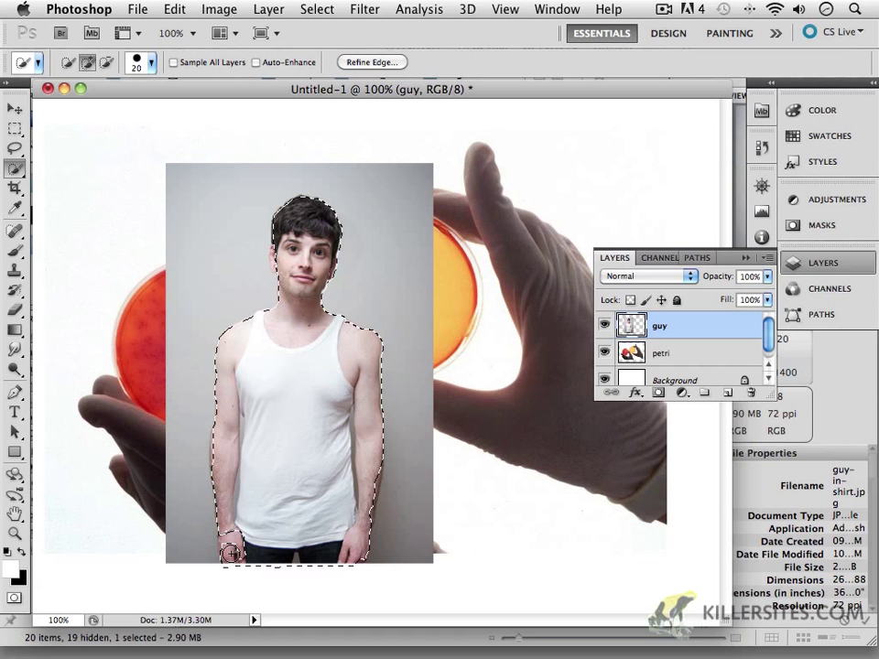
click(231, 553)
key(ctrl+z)
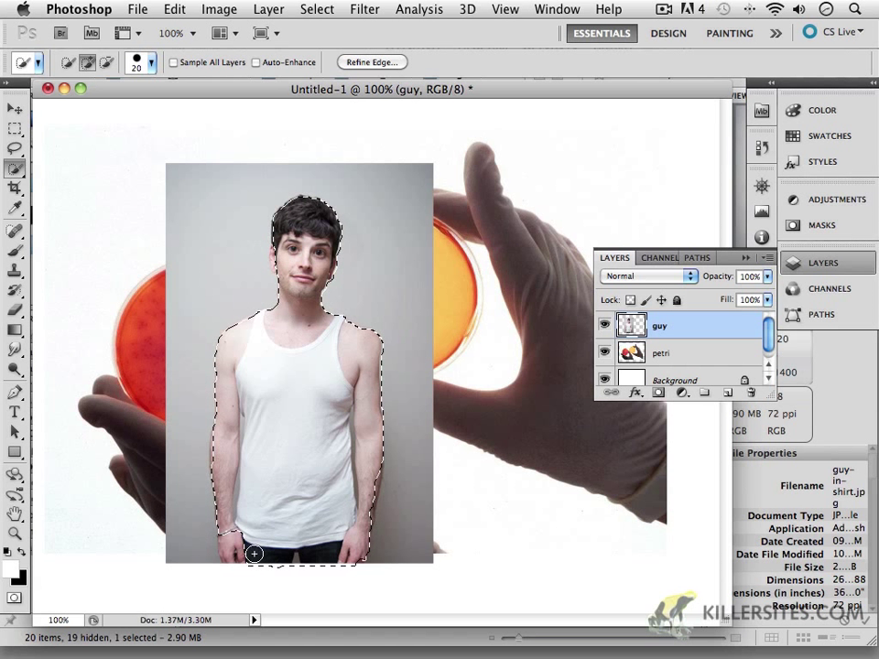
click(254, 553)
key(ctrl+z)
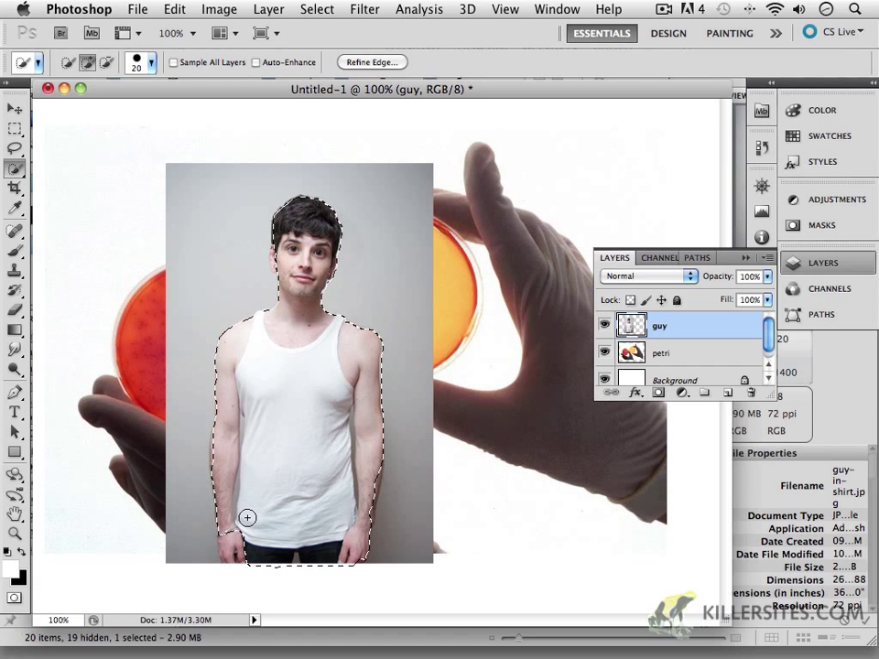
click(241, 525)
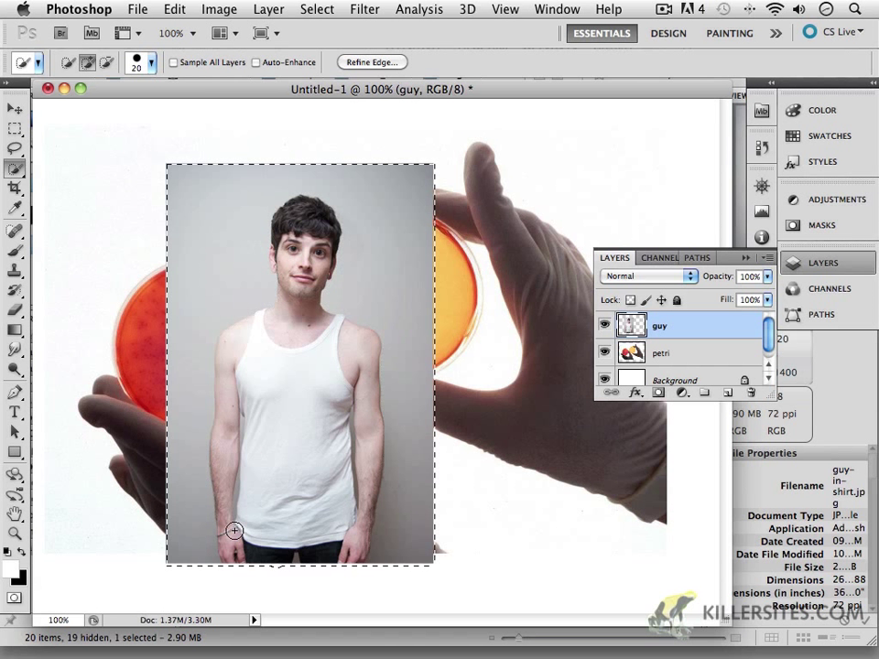
alt+click(239, 568)
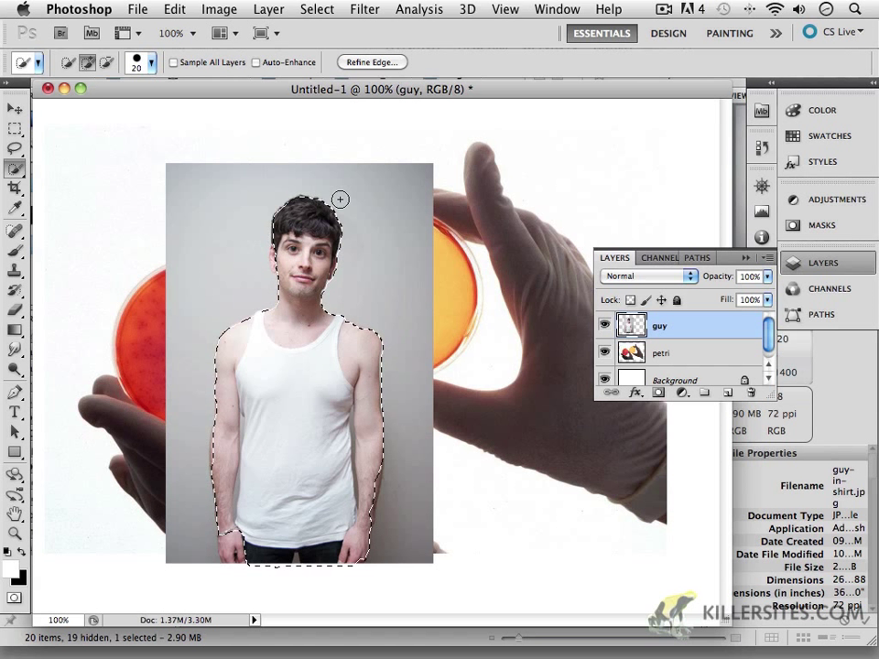
Add a layer mask to the guy layer from the current selection of the man.
click(660, 395)
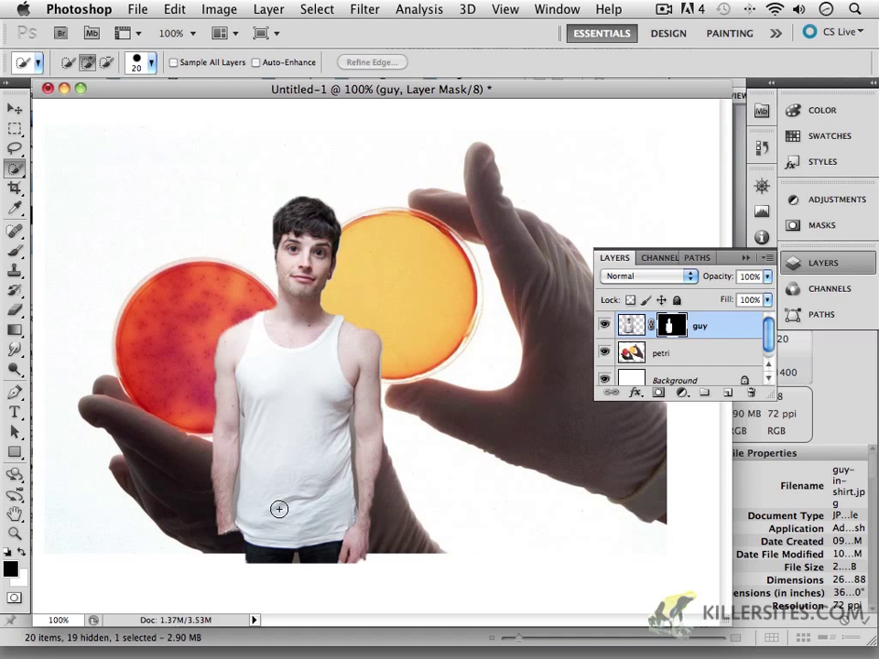
Try painting black over the man's face on the guy layer's mask with a 91 px brush, and undo the dab.
key(z)
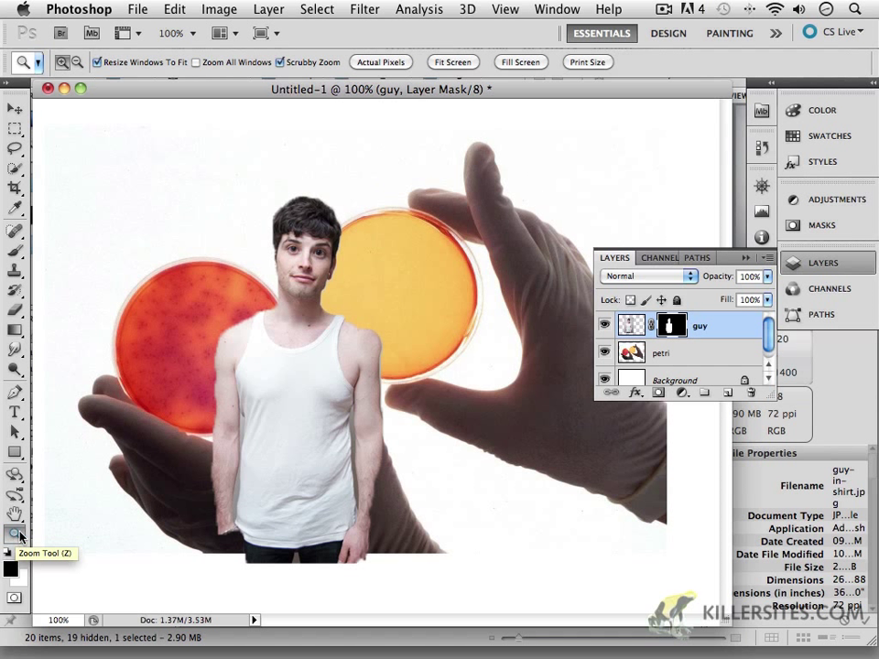
drag(273, 256, 414, 332)
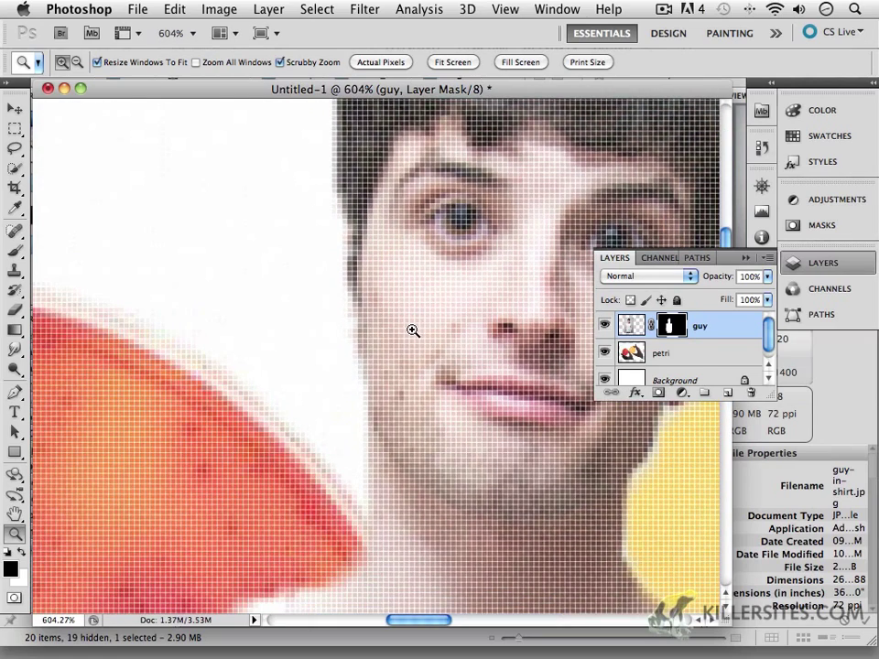
key(space)
drag(424, 335, 246, 442)
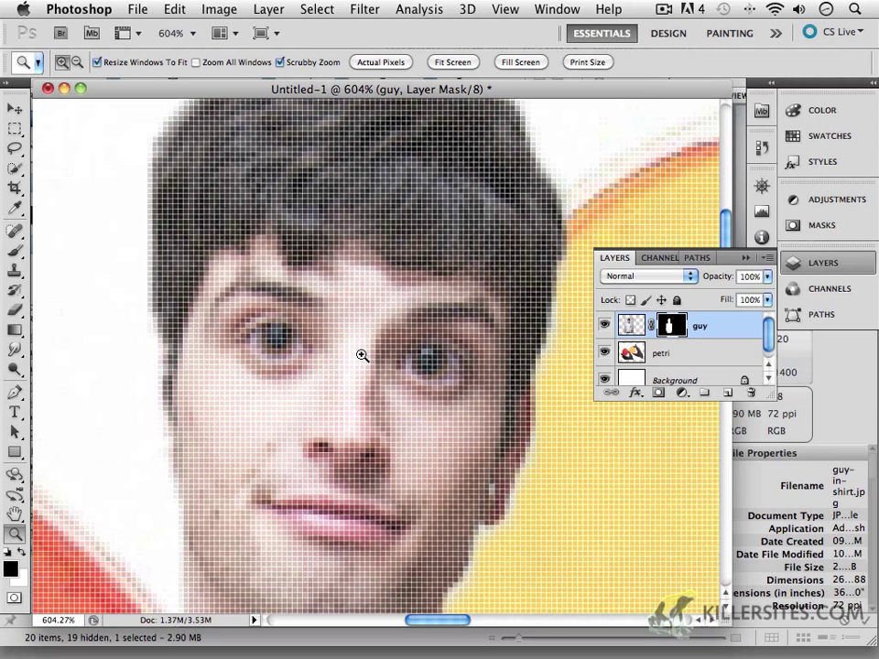
click(14, 169)
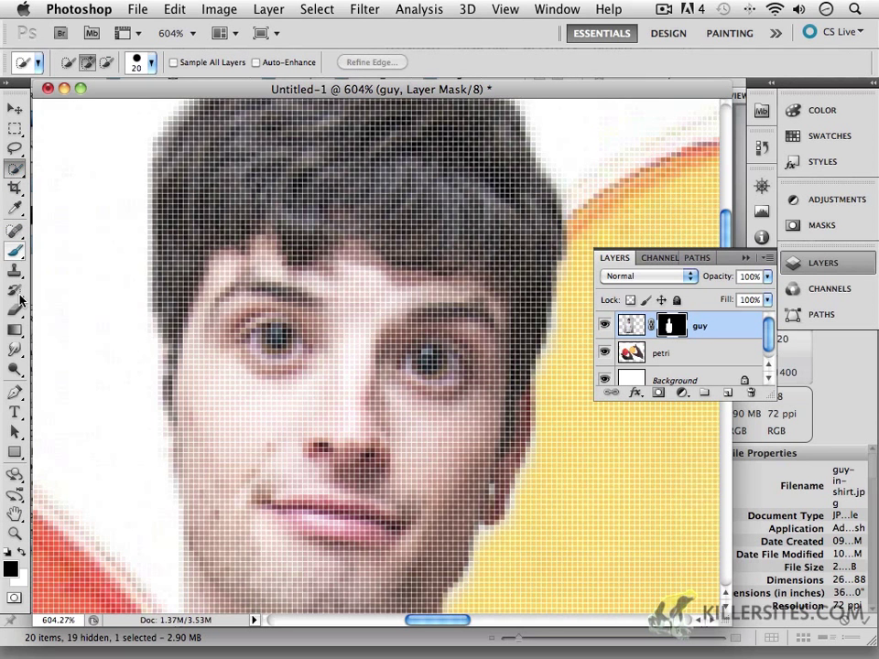
click(14, 249)
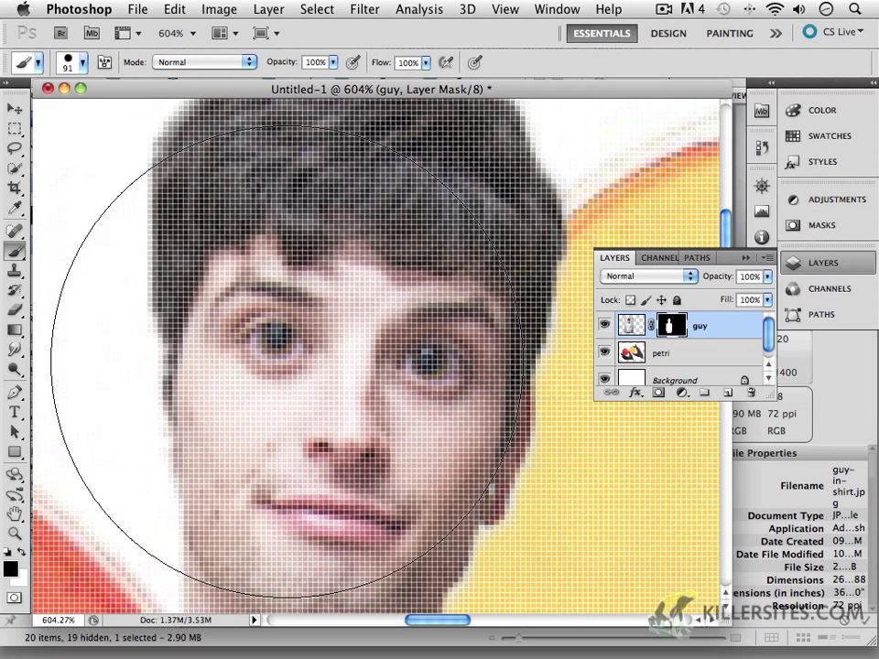
right_click(291, 361)
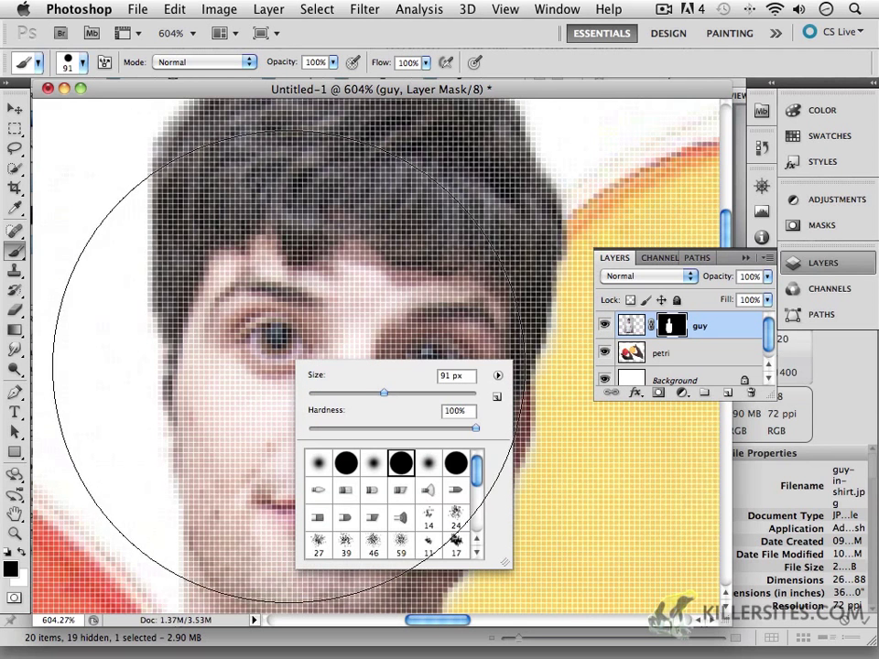
key(Return)
click(272, 354)
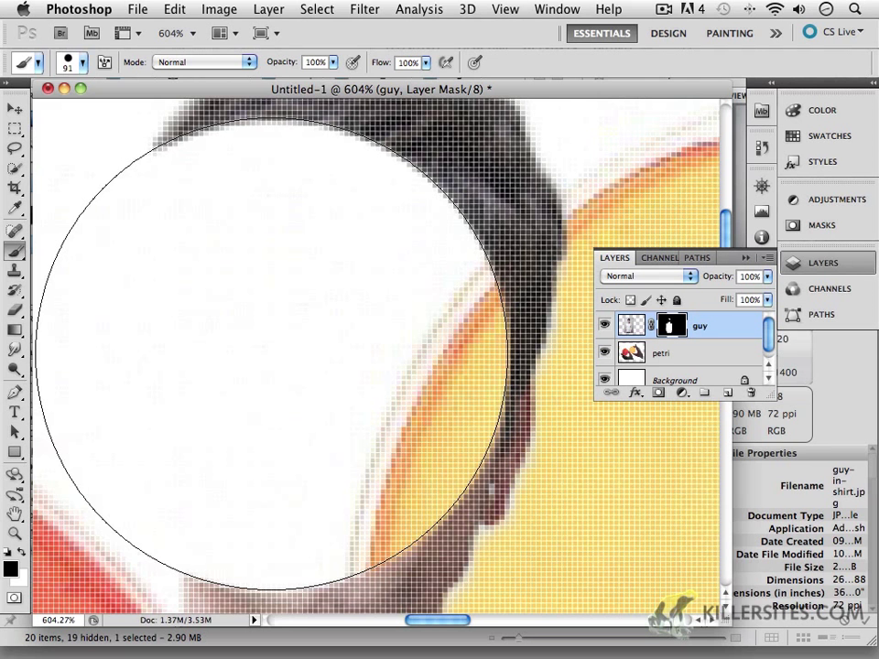
key(ctrl+z)
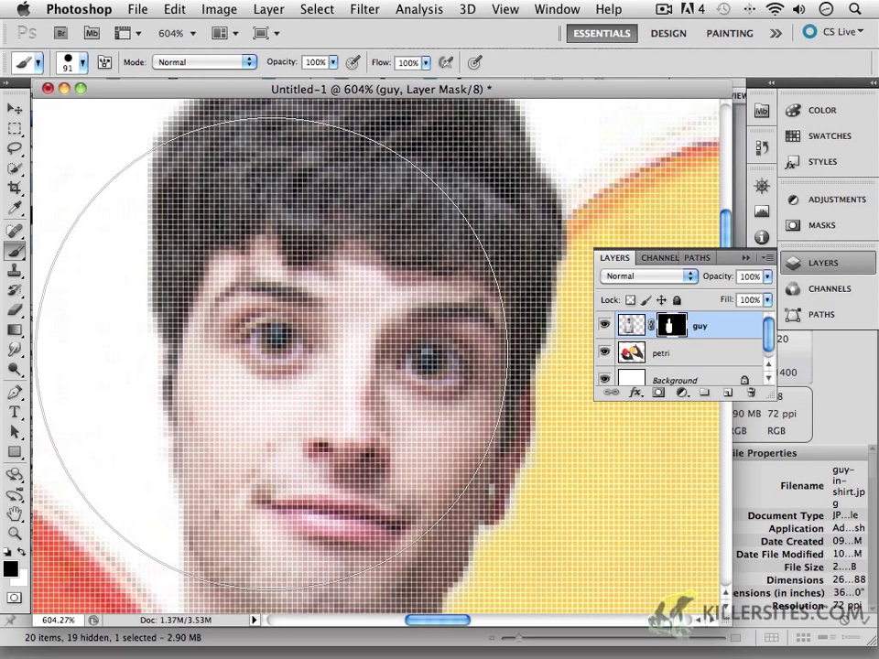
Reduce the brush size to 10 px and paint black over the man's cheek on the mask, undoing the stroke.
key(bracketleft)
key(bracketleft)
key(bracketleft)
key(bracketleft)
key(bracketleft)
key(bracketleft)
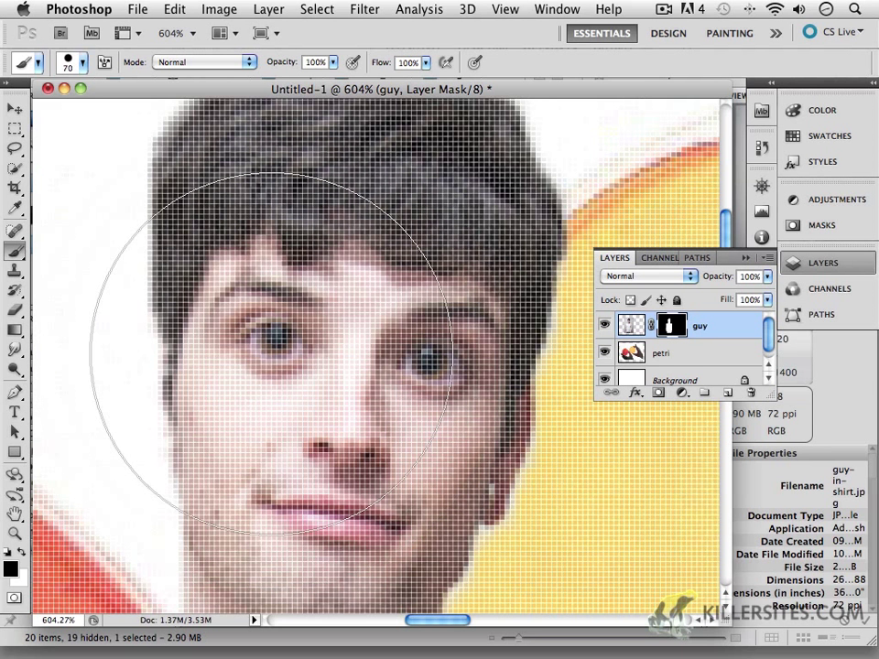
key(bracketleft)
key(bracketleft)
key(bracketleft)
key(bracketleft)
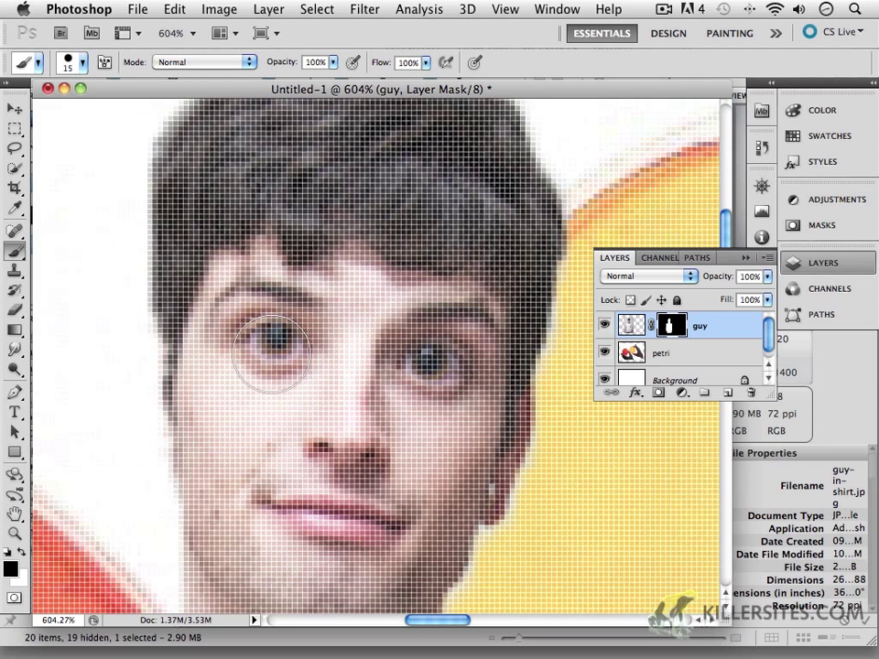
drag(204, 455, 198, 439)
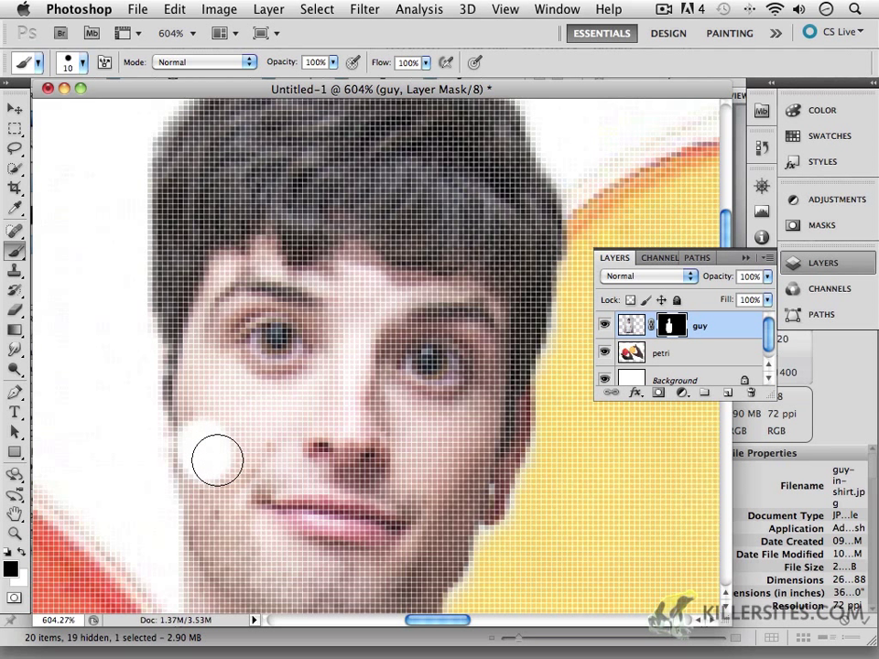
key(super+z)
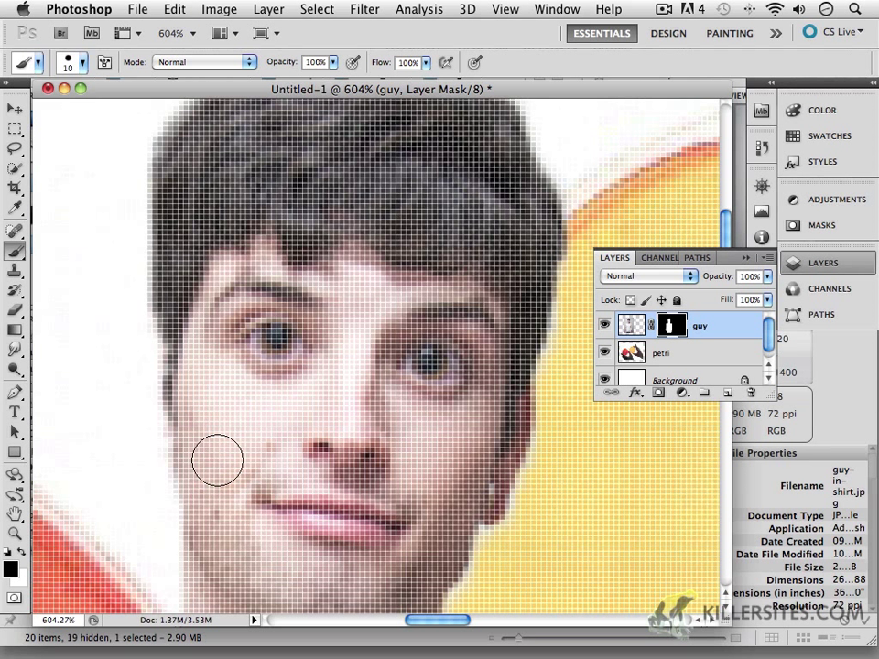
Paint white with the 10 px brush on the guy layer's mask to bring back the man's missing ear.
click(24, 555)
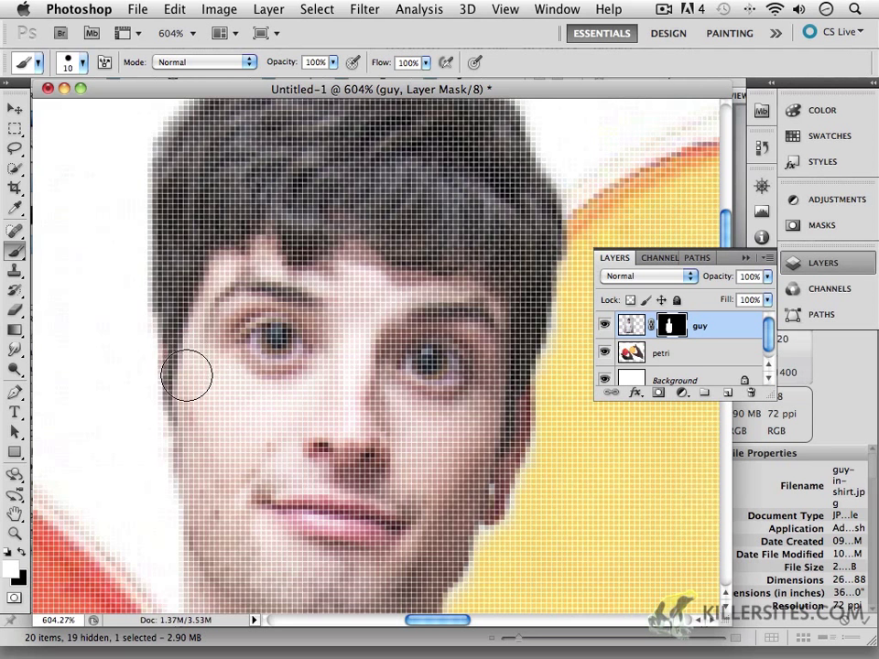
mouse_move(182, 379)
mouse_down()
mouse_move(174, 316)
mouse_move(174, 390)
mouse_move(167, 299)
mouse_move(155, 328)
mouse_move(175, 436)
mouse_move(149, 398)
mouse_move(152, 309)
mouse_move(188, 470)
mouse_move(172, 448)
mouse_move(167, 309)
mouse_move(149, 399)
mouse_move(198, 493)
mouse_move(141, 310)
mouse_move(155, 405)
mouse_move(204, 464)
mouse_up()
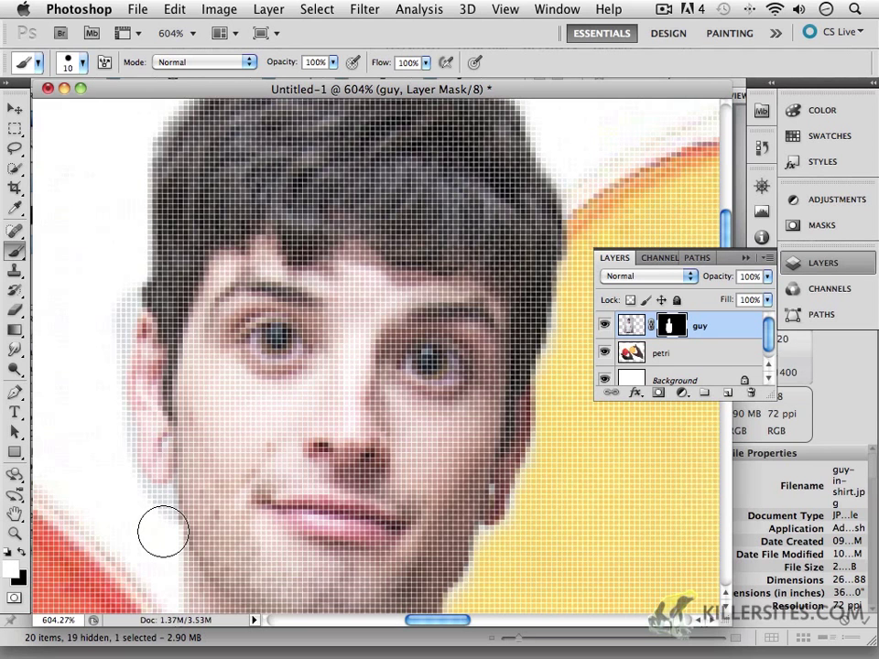
scroll(163, 531, down, 10)
scroll(165, 527, left, 4)
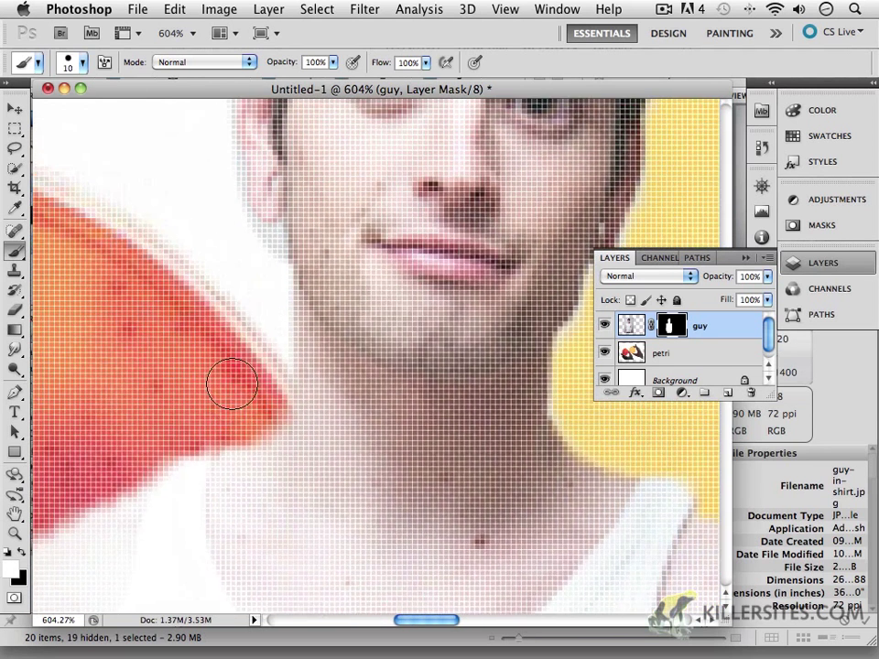
scroll(231, 384, up, 10)
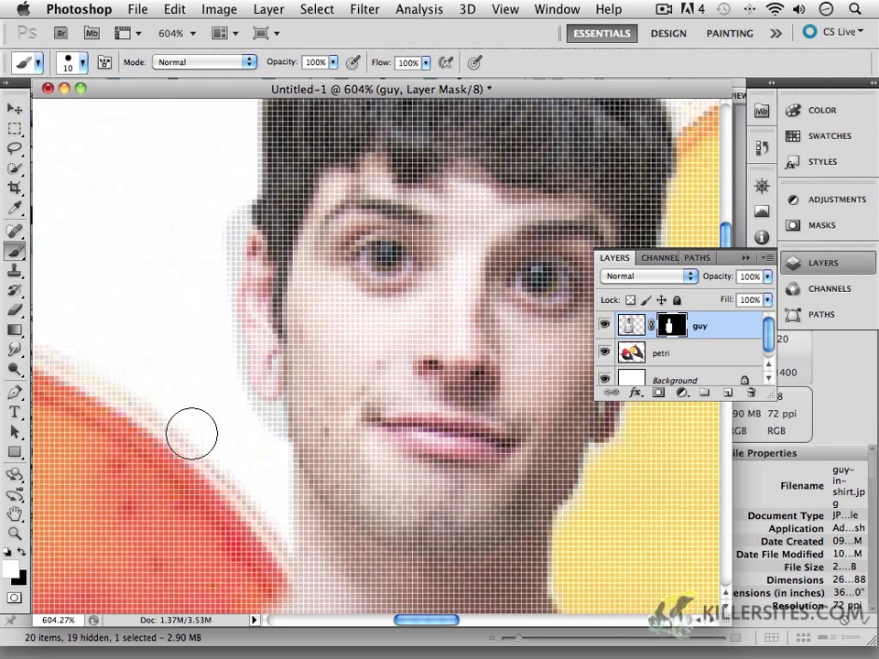
Refine the mask around that ear with a 3 px brush, hiding the background fringe in black and restoring the ear's edge in white.
key(bracketleft)
key(bracketleft)
key(bracketleft)
key(bracketleft)
key(bracketleft)
key(bracketleft)
key(bracketleft)
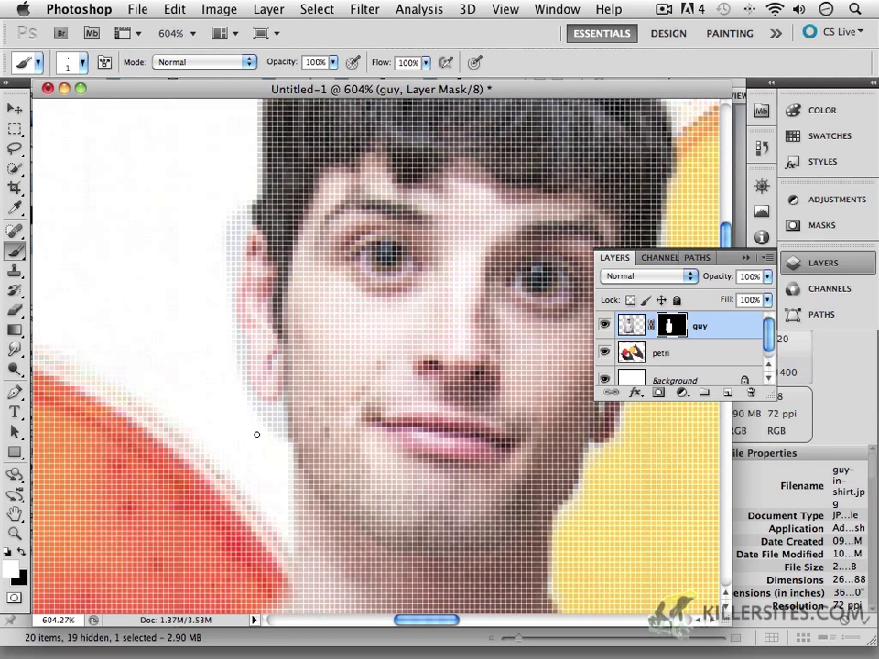
key(x)
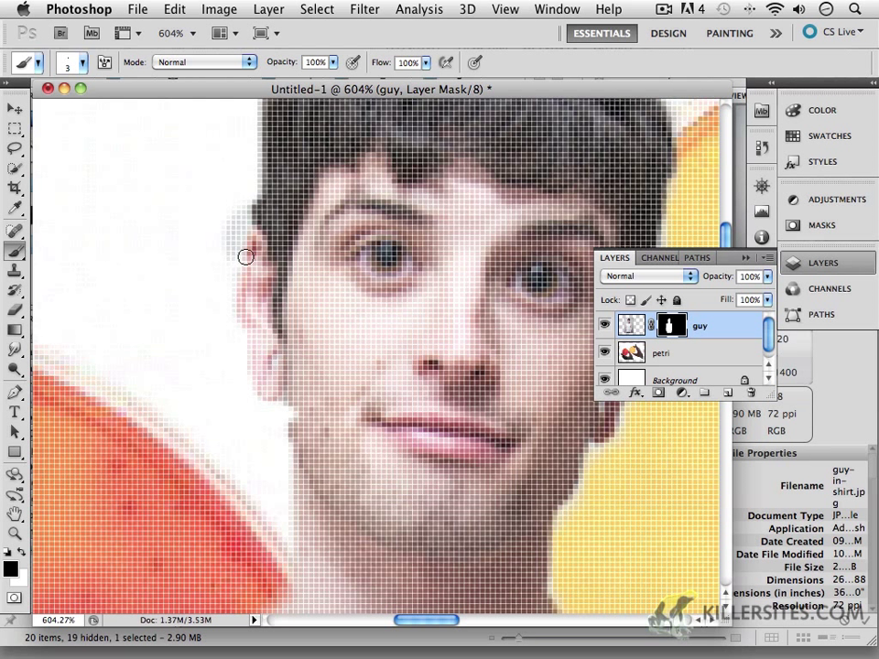
mouse_move(241, 240)
mouse_down()
mouse_move(234, 261)
mouse_move(218, 259)
mouse_up()
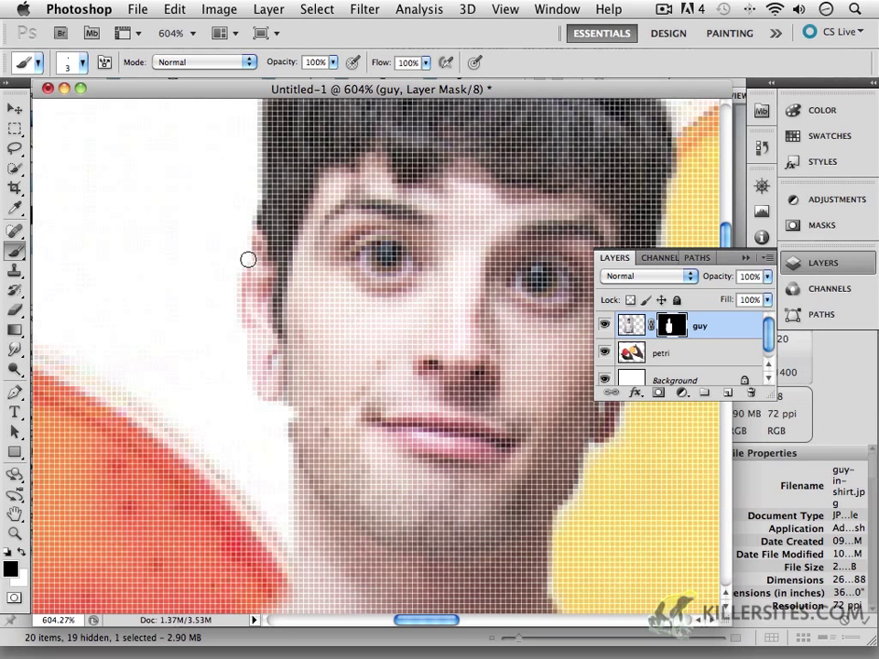
key(x)
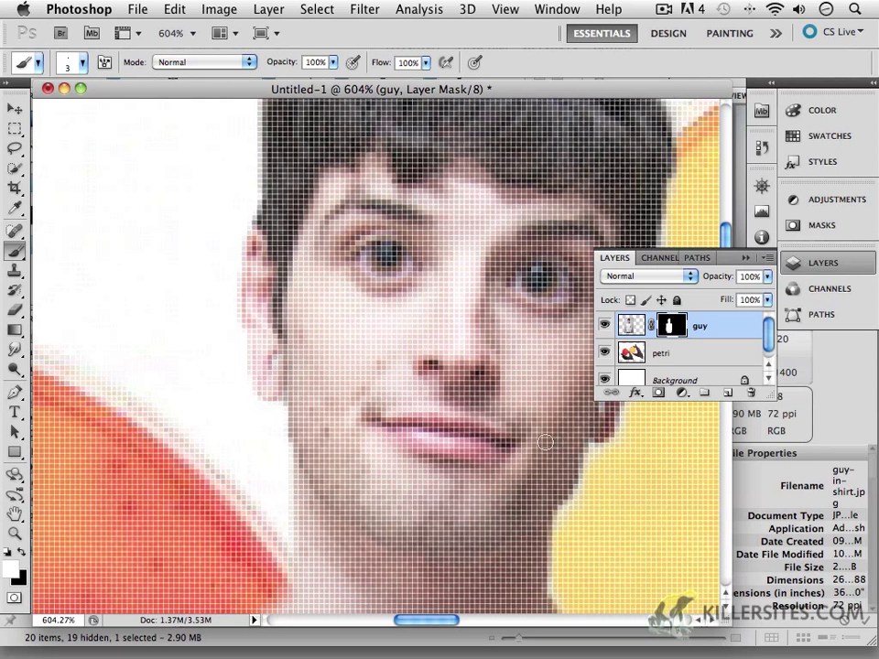
Touch up the mask edge on the man's other side, from the hair down the neck, shoulder and outer arm, with the 3 px brush.
mouse_move(453, 385)
mouse_down()
mouse_move(388, 425)
mouse_move(330, 534)
mouse_up()
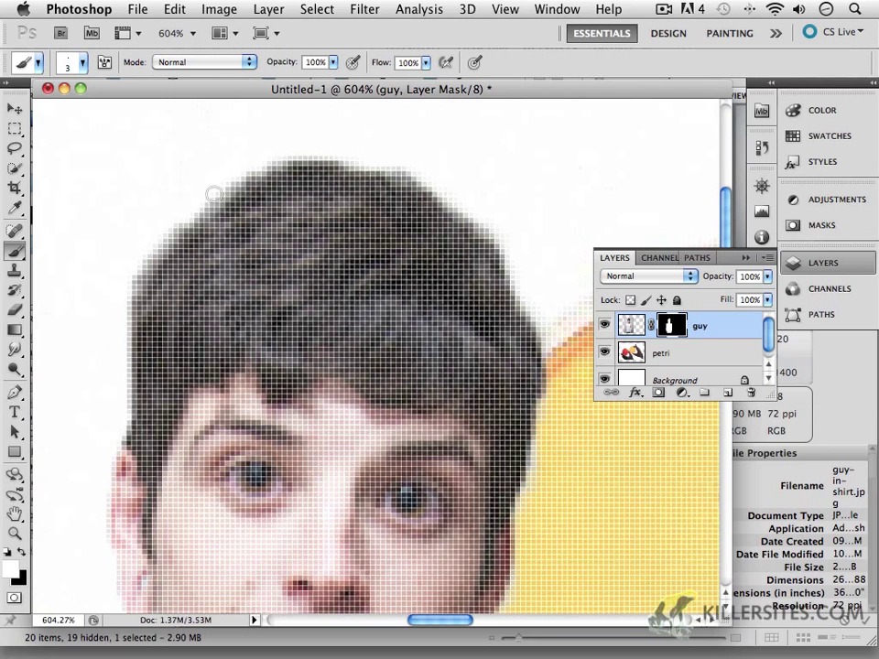
drag(477, 430, 386, 342)
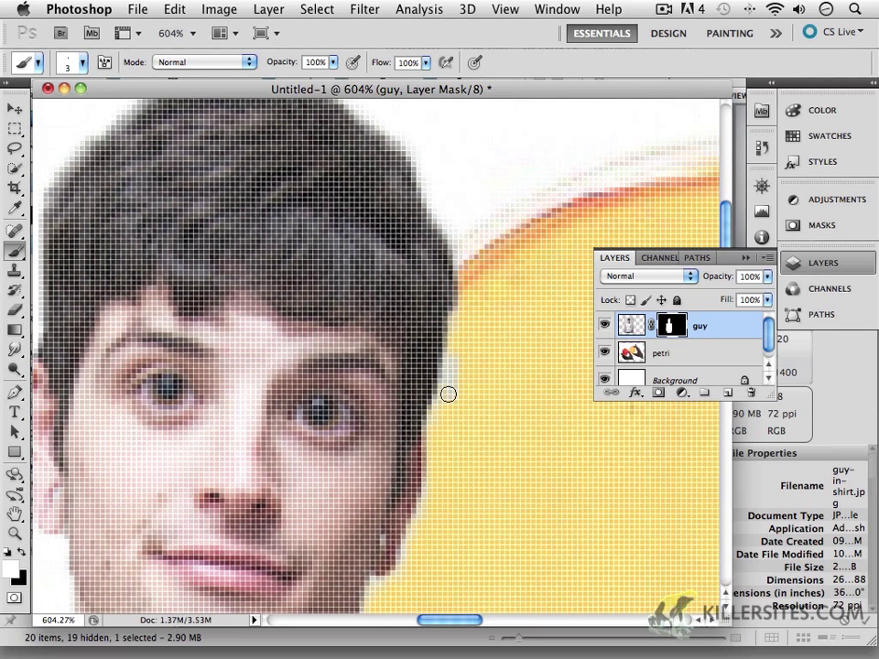
key(x)
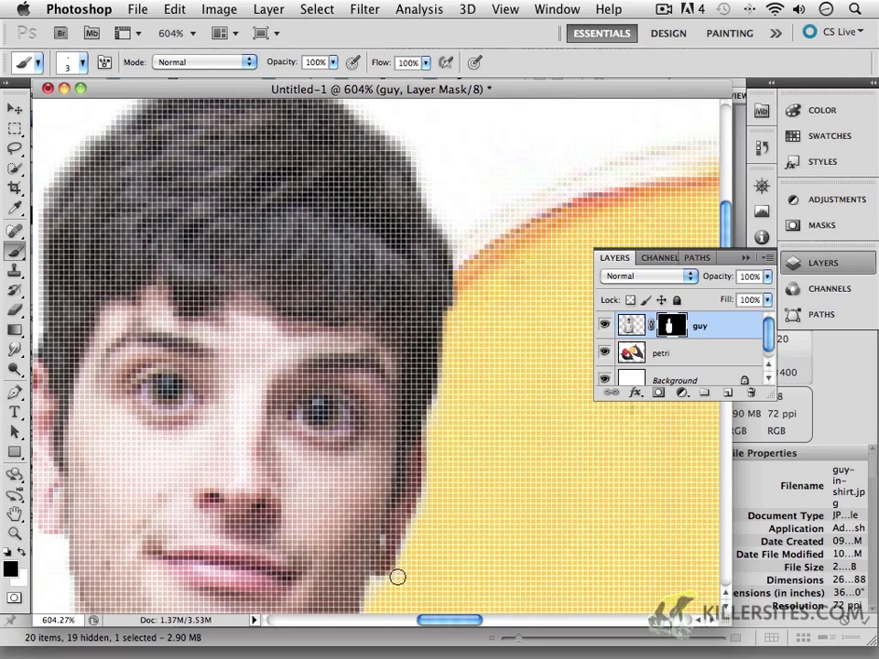
key(space)
drag(400, 591, 375, 403)
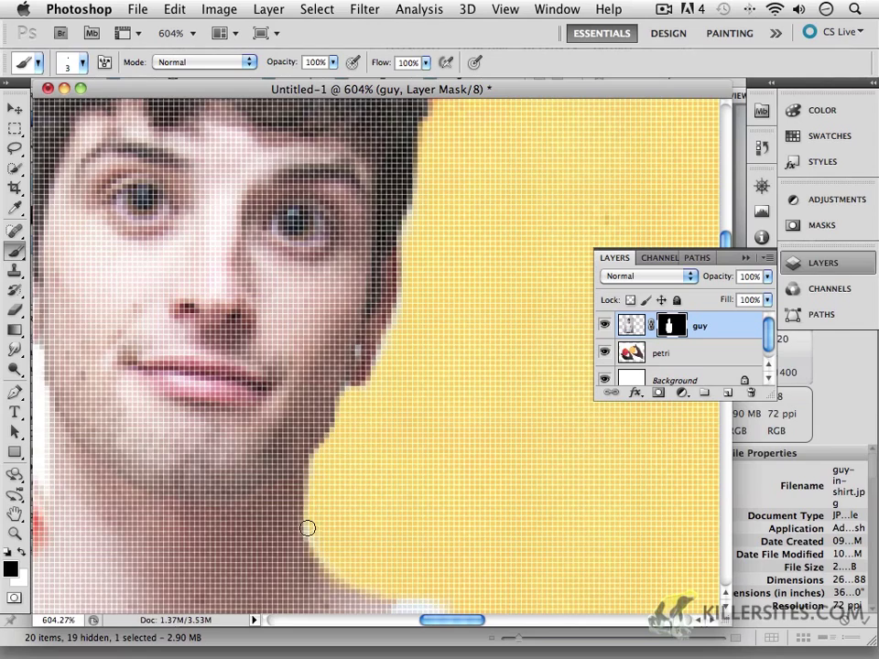
drag(415, 541, 293, 365)
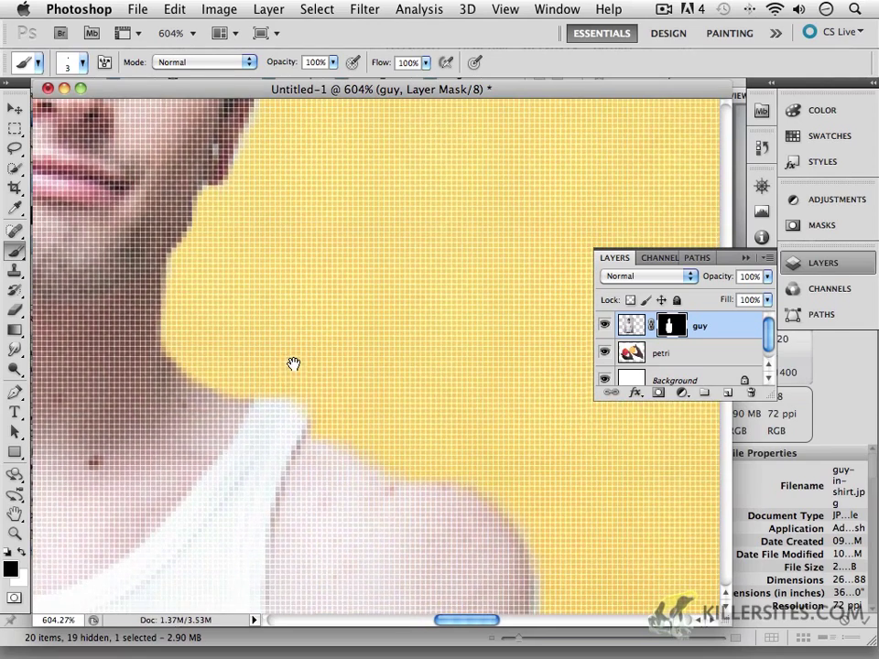
mouse_move(431, 491)
mouse_down()
mouse_move(298, 290)
mouse_move(306, 267)
mouse_up()
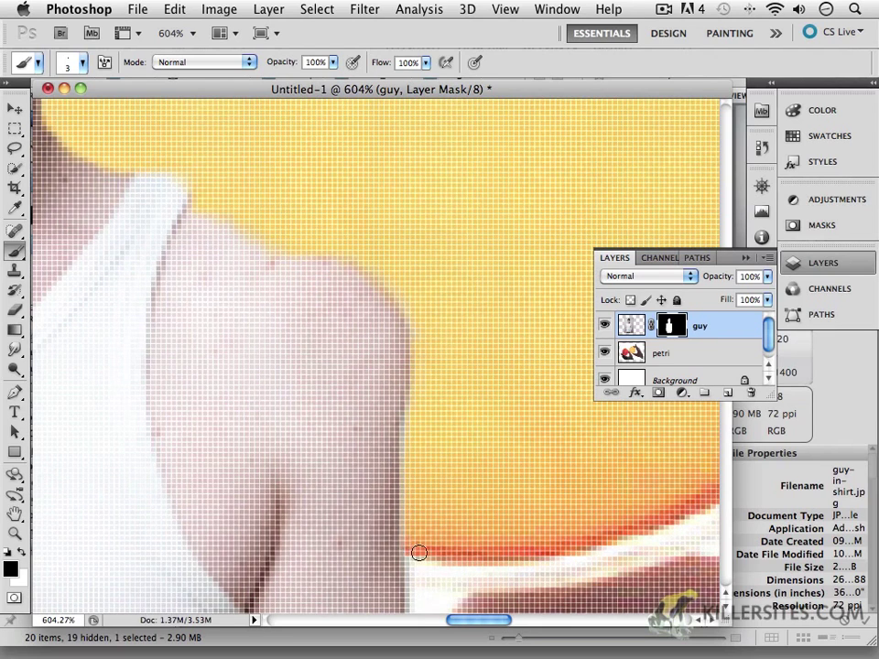
drag(418, 553, 375, 154)
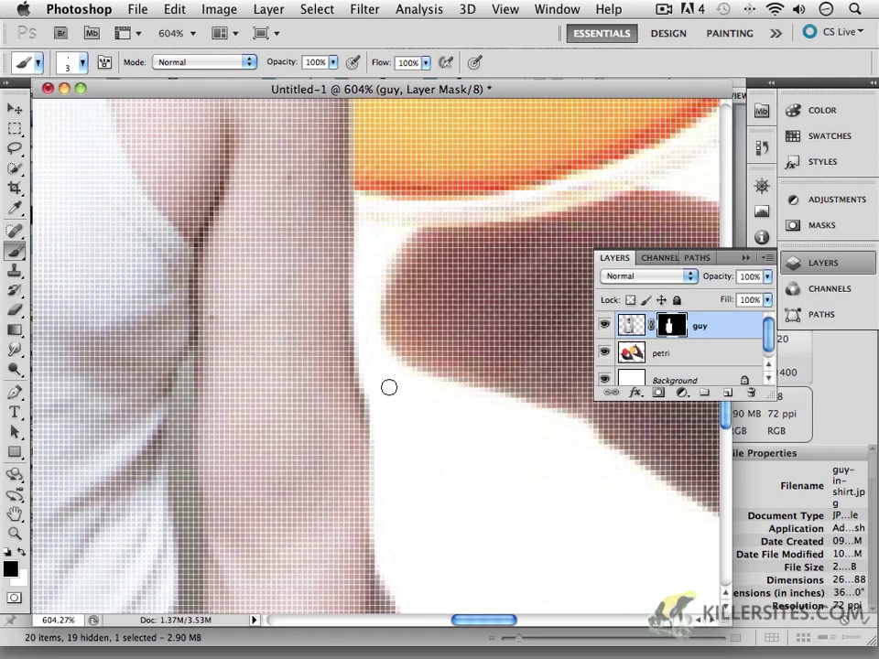
drag(389, 387, 315, 185)
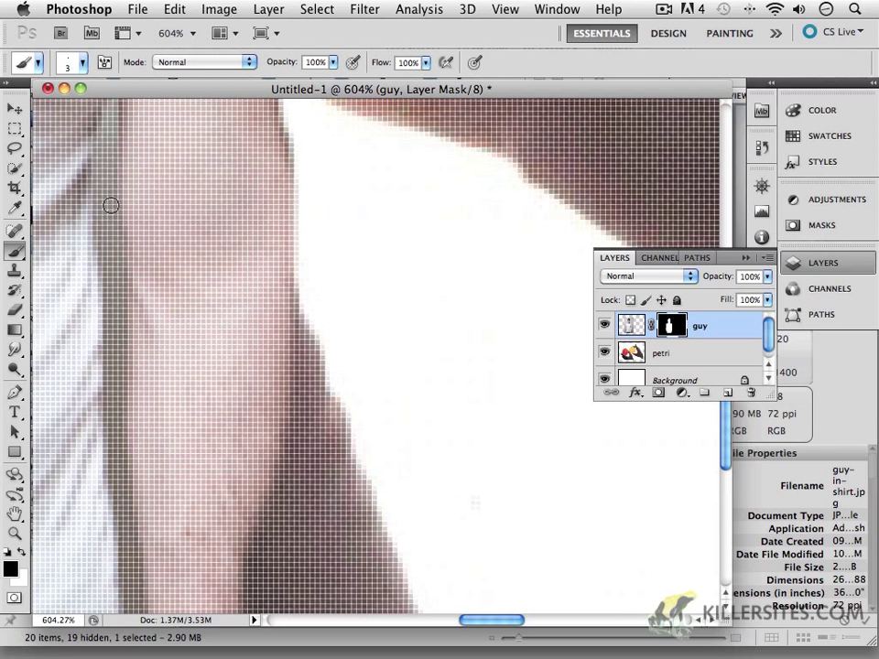
Paint black on the mask over the strip of background between the shirt and the arm.
drag(98, 141, 143, 233)
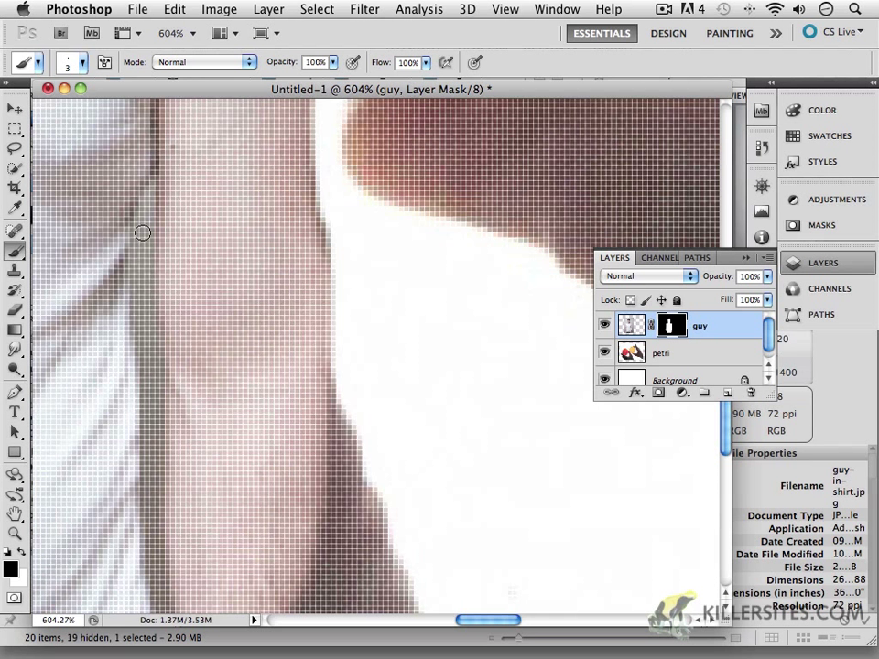
key(x)
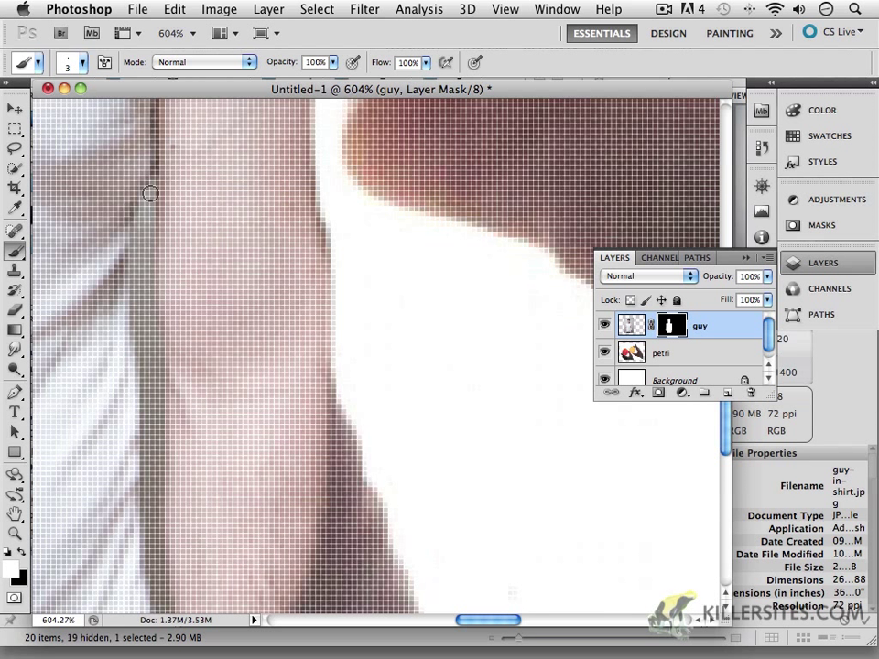
key(x)
mouse_move(148, 190)
mouse_down()
mouse_move(150, 231)
mouse_move(152, 183)
mouse_move(144, 310)
mouse_move(143, 249)
mouse_move(147, 367)
mouse_move(154, 303)
mouse_move(151, 378)
mouse_move(140, 274)
mouse_move(141, 254)
mouse_move(161, 430)
mouse_move(147, 355)
mouse_move(157, 518)
mouse_move(160, 145)
mouse_move(155, 261)
mouse_move(170, 327)
mouse_move(173, 448)
mouse_move(153, 289)
mouse_up()
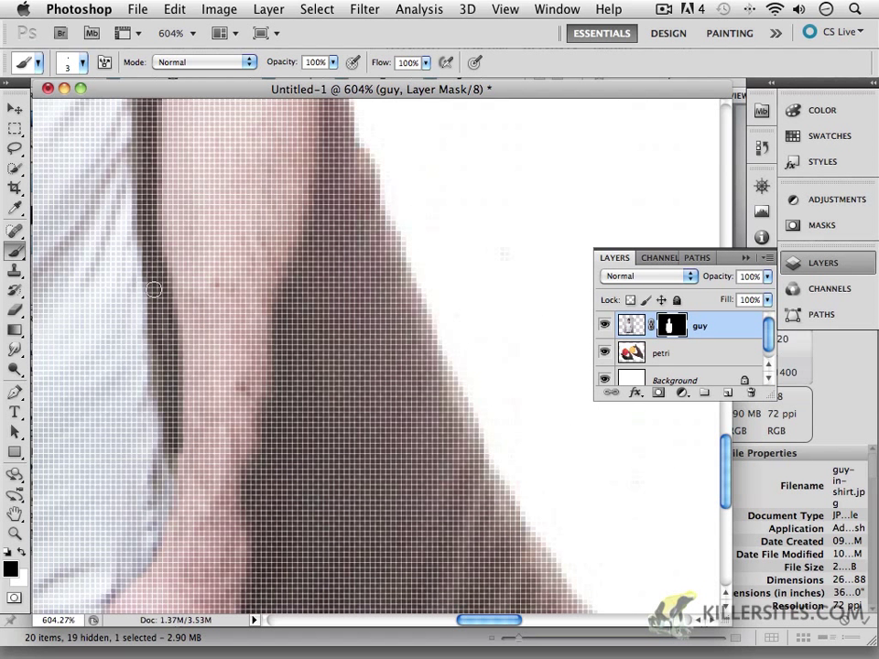
Hide the petri layer and examine the masked arm's edges up close.
click(604, 353)
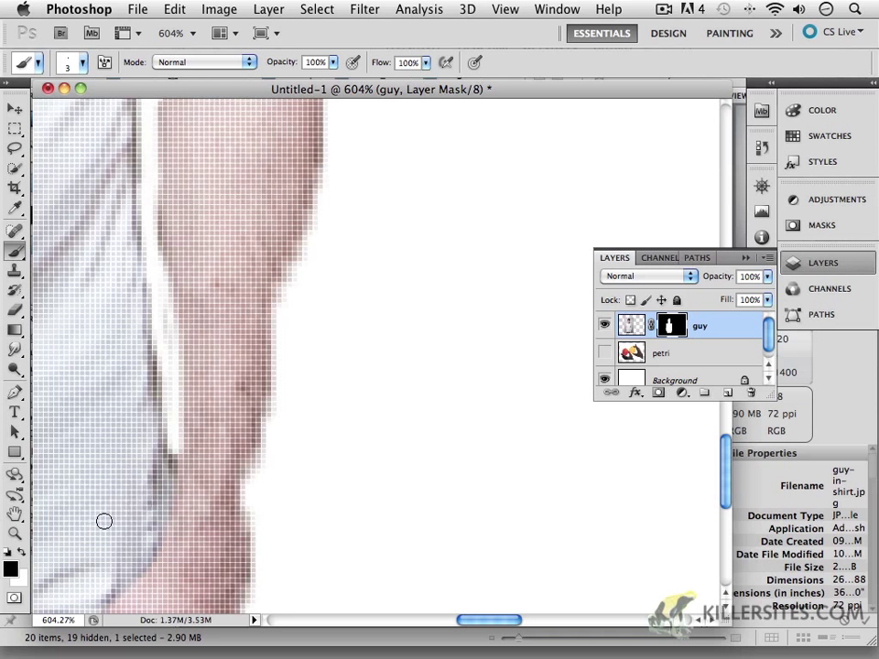
click(14, 533)
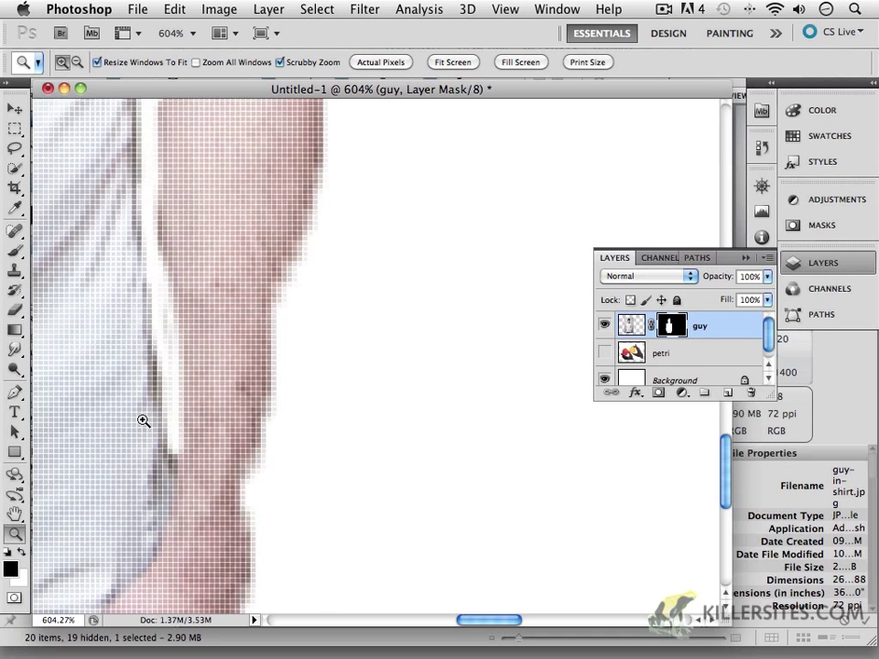
drag(144, 420, 119, 428)
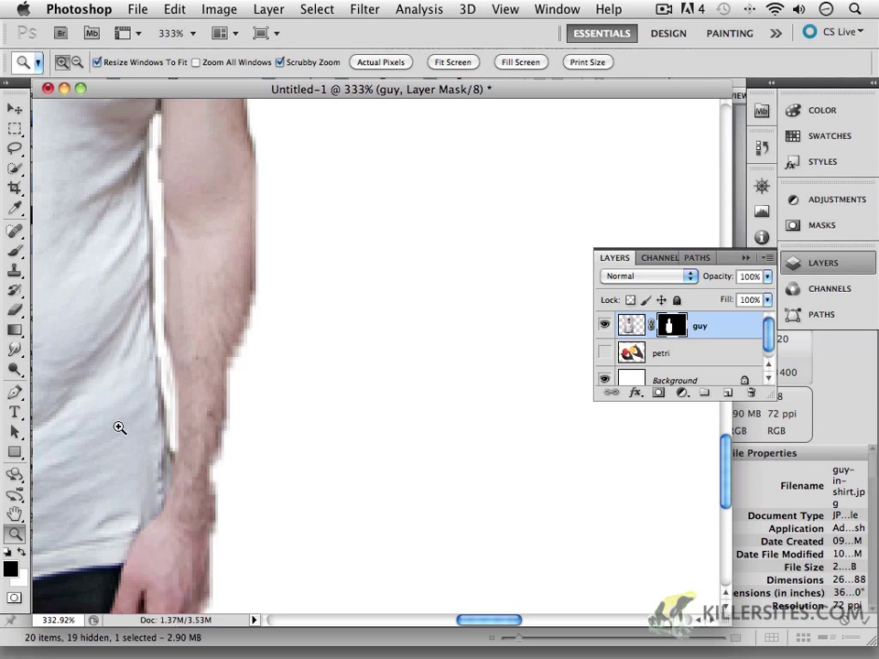
drag(210, 304, 250, 345)
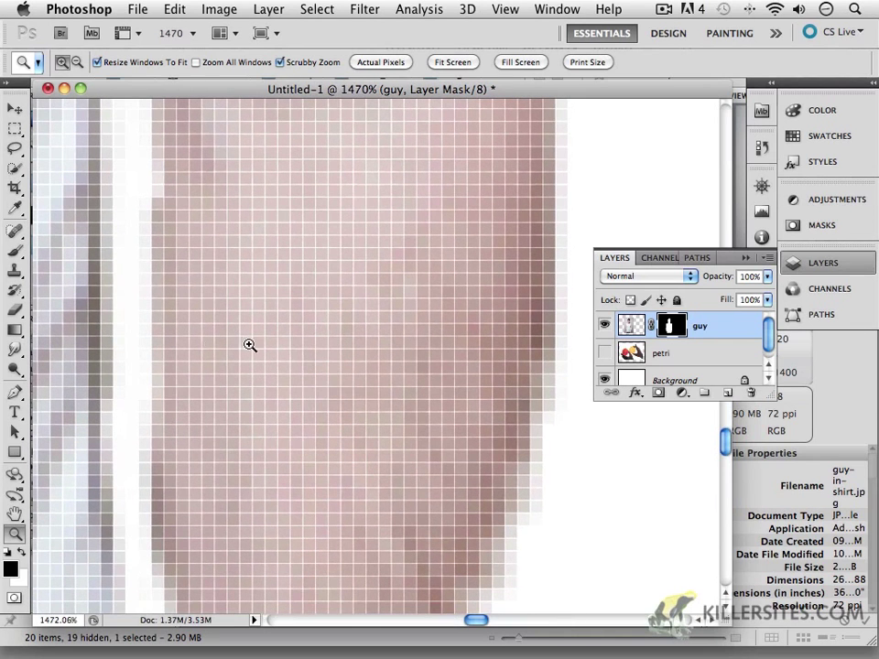
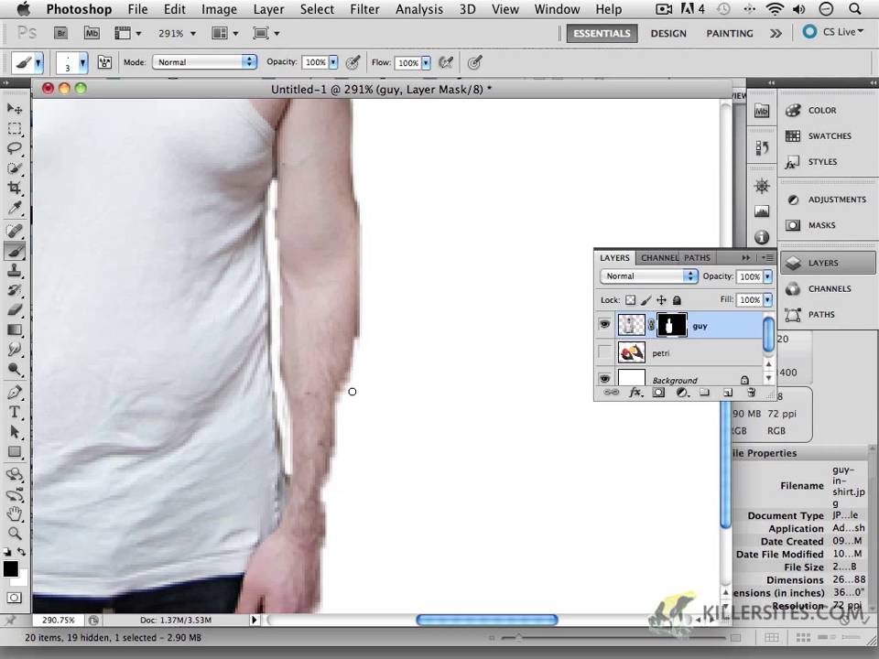
Paint white on the mask along the forearm's outer edge down to the hand, enlarging the brush to 8 px, to restore the missing skin.
key(x)
mouse_move(356, 335)
mouse_down()
mouse_move(353, 396)
mouse_move(352, 357)
mouse_move(348, 395)
mouse_move(341, 379)
mouse_move(337, 454)
mouse_up()
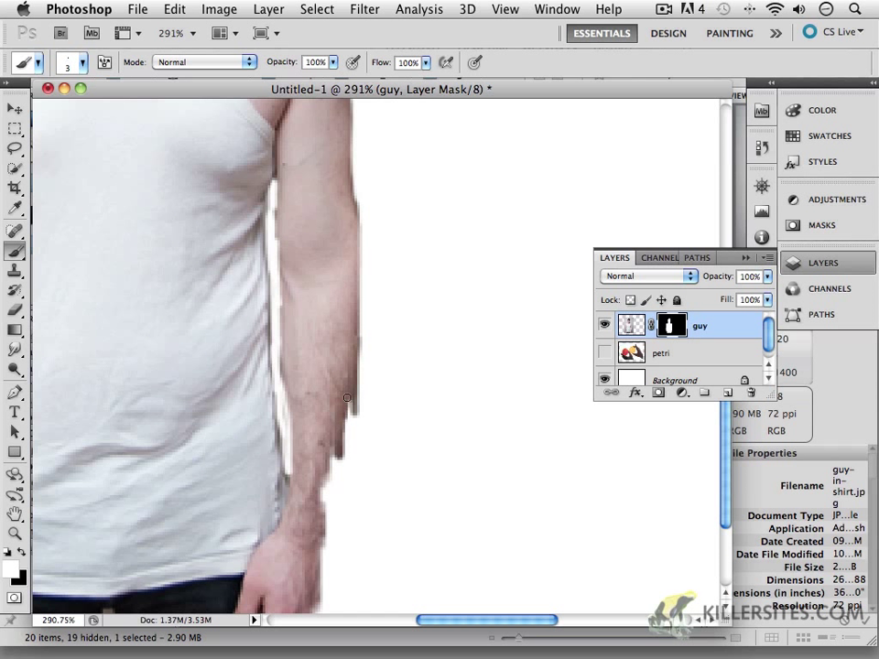
scroll(349, 417, left, 2)
key(bracketright)
key(bracketright)
key(bracketright)
key(bracketright)
key(bracketright)
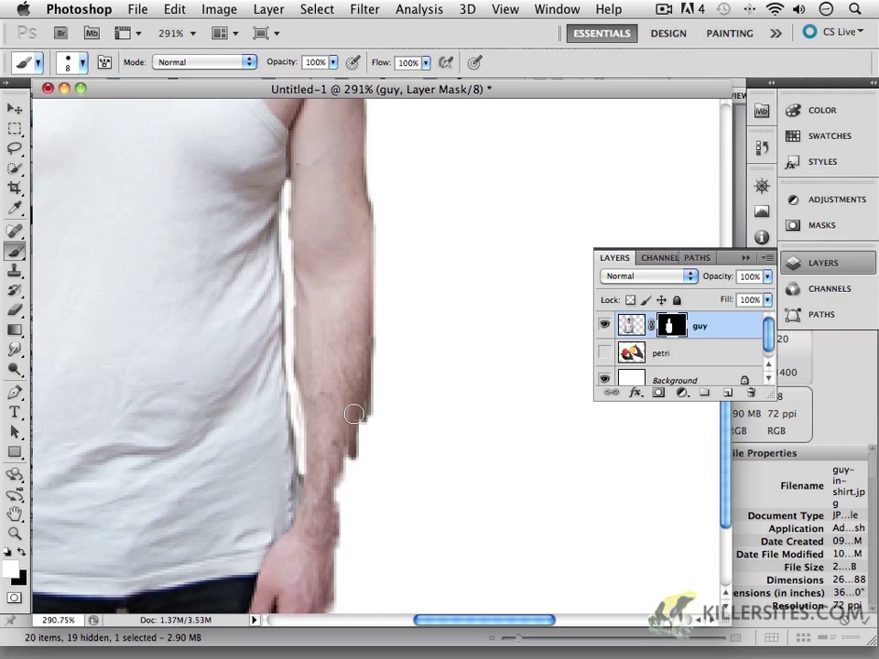
mouse_move(354, 409)
mouse_down()
mouse_move(342, 505)
mouse_move(335, 490)
mouse_move(337, 468)
mouse_move(332, 585)
mouse_move(333, 506)
mouse_move(335, 570)
mouse_move(351, 490)
mouse_move(343, 644)
mouse_move(330, 618)
mouse_up()
mouse_move(353, 476)
mouse_down()
mouse_move(368, 327)
mouse_move(371, 413)
mouse_up()
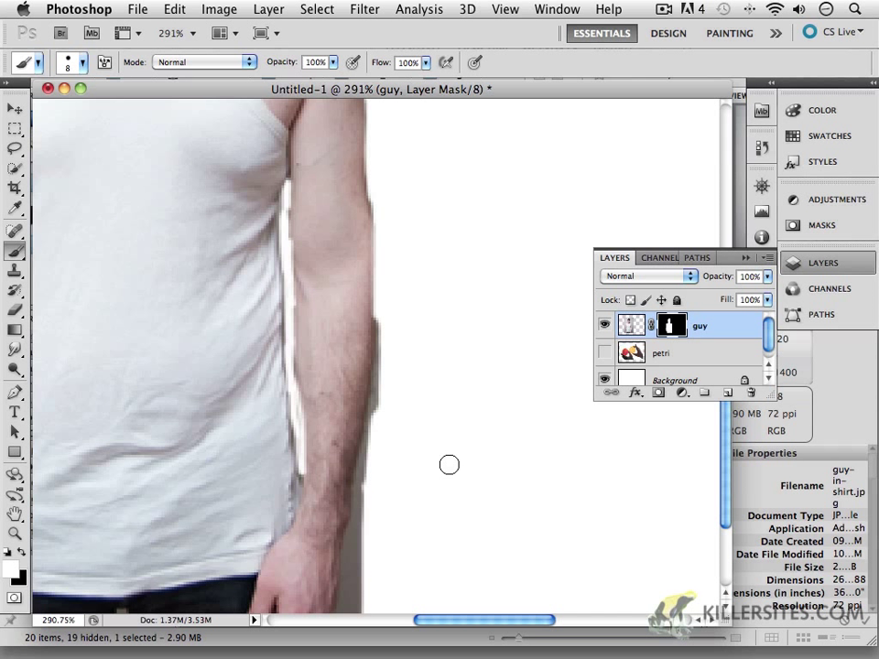
Paint black along the outer forearm and hand to trim the excess background from the mask.
key(x)
drag(381, 316, 362, 623)
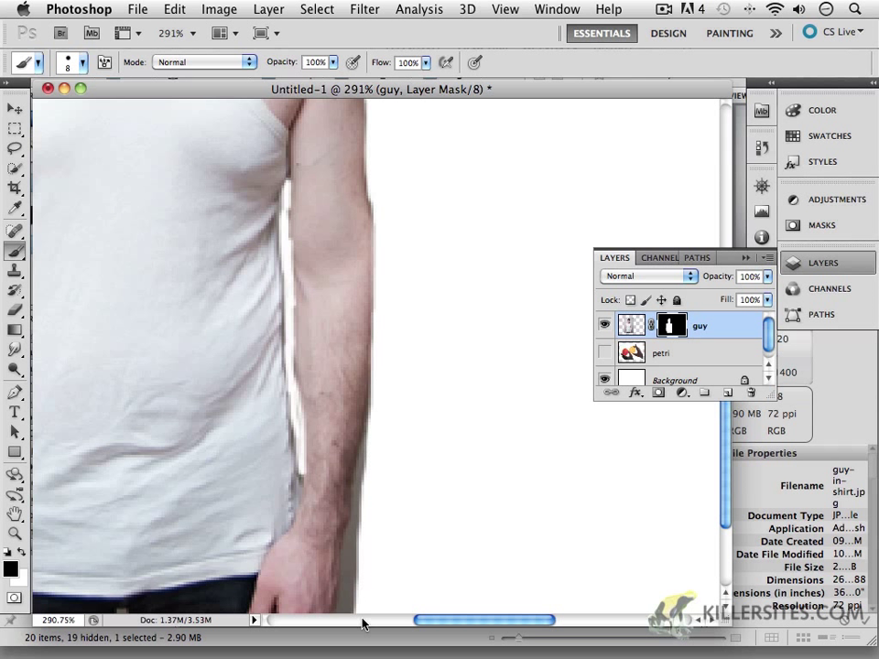
mouse_move(369, 534)
mouse_down()
mouse_move(346, 626)
mouse_move(340, 611)
mouse_move(375, 402)
mouse_up()
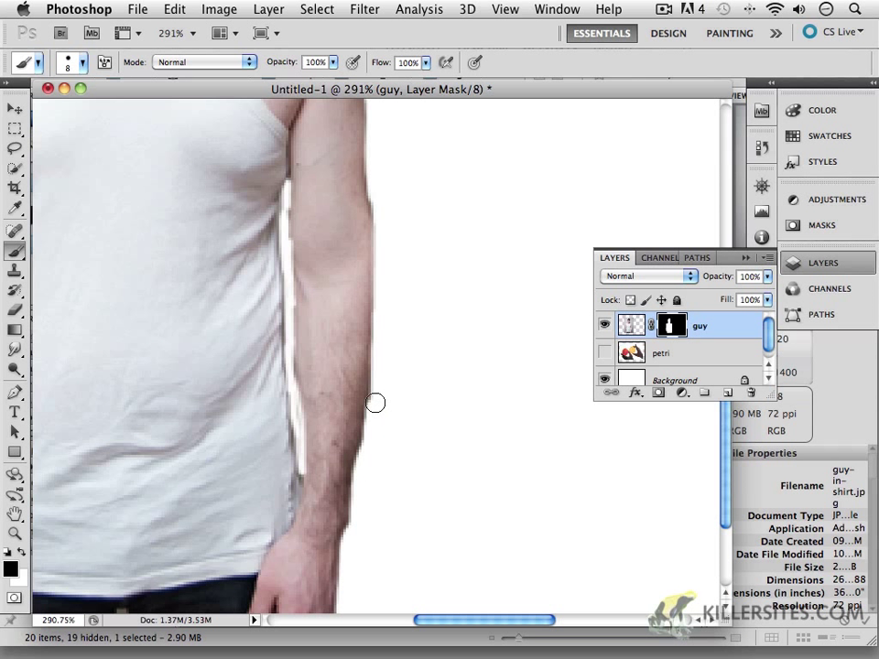
Paint white on the mask over the missing fingertips of the hand beside the trousers to restore them.
key(space)
mouse_move(491, 520)
mouse_down()
mouse_move(560, 301)
mouse_move(589, 269)
mouse_move(319, 522)
mouse_move(294, 491)
mouse_move(302, 458)
mouse_up()
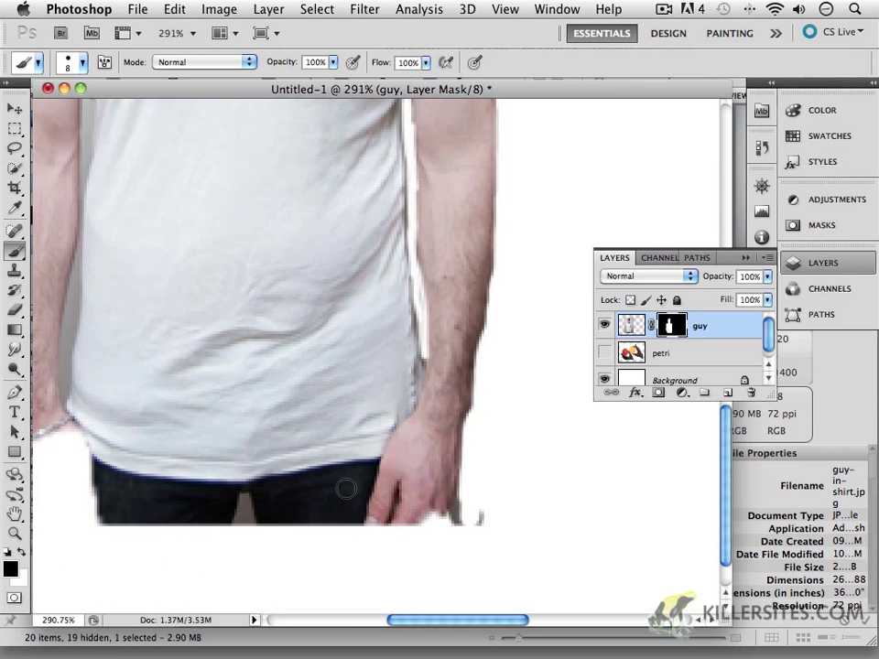
key(x)
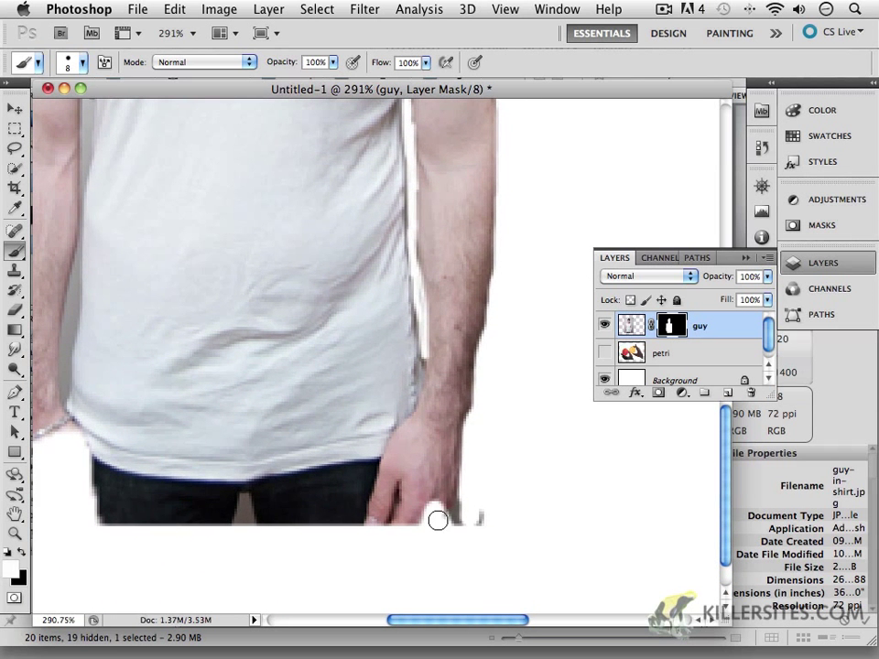
mouse_move(435, 520)
mouse_down()
mouse_move(463, 498)
mouse_move(455, 528)
mouse_up()
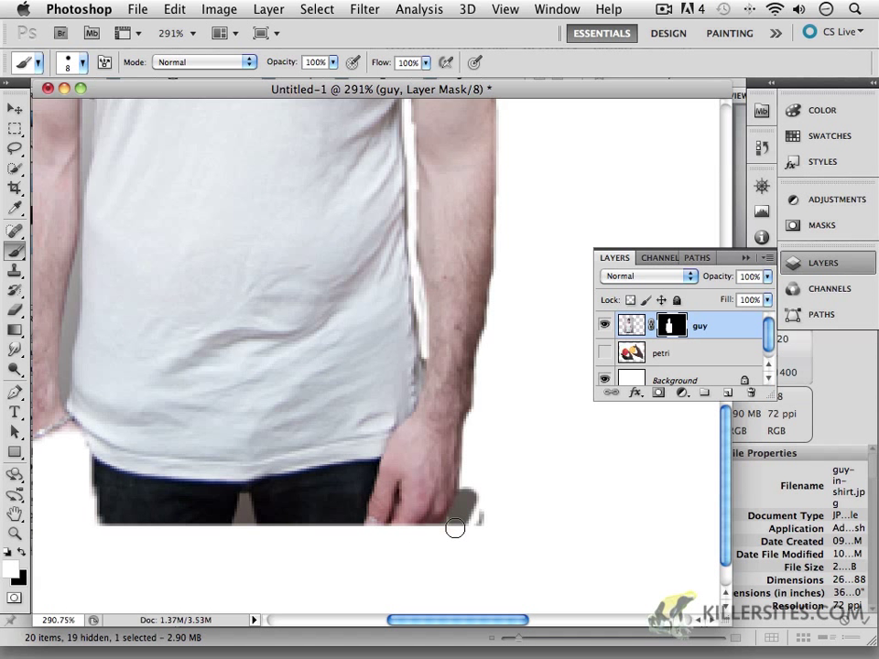
Paint black over the leftover background patches beside the fingertips with the 8 px brush.
key(x)
right_click(466, 507)
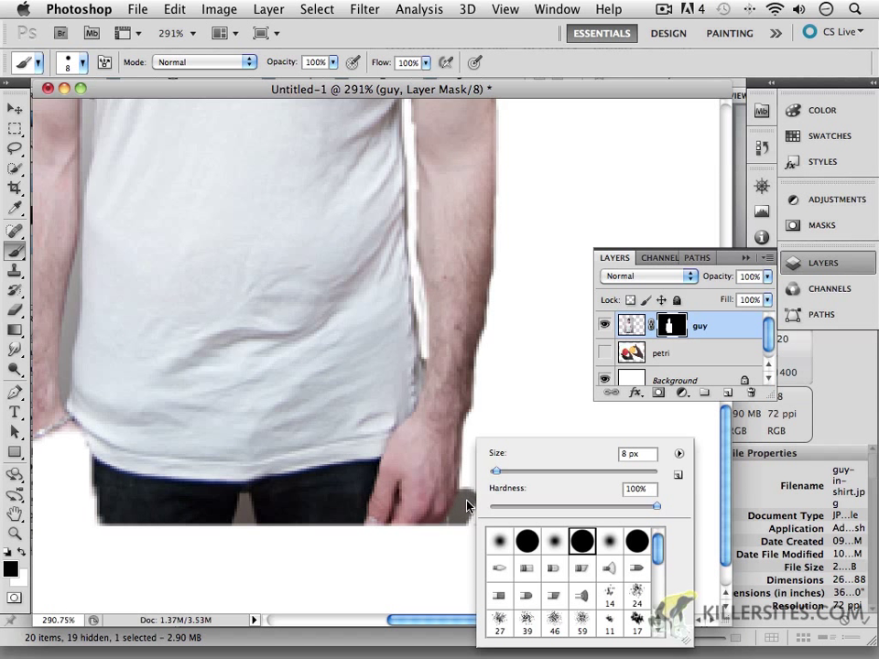
key(Return)
drag(467, 489, 447, 530)
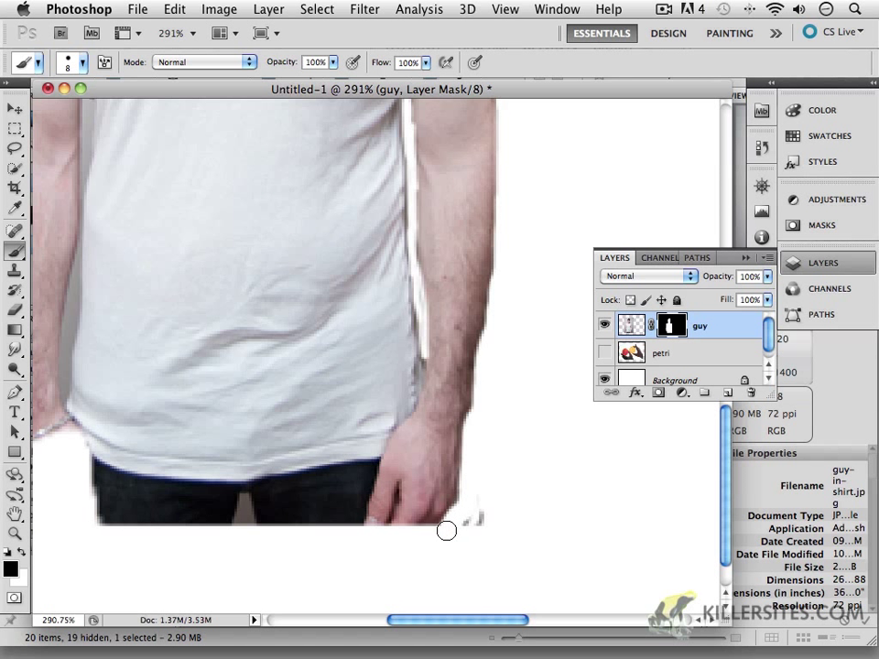
click(477, 521)
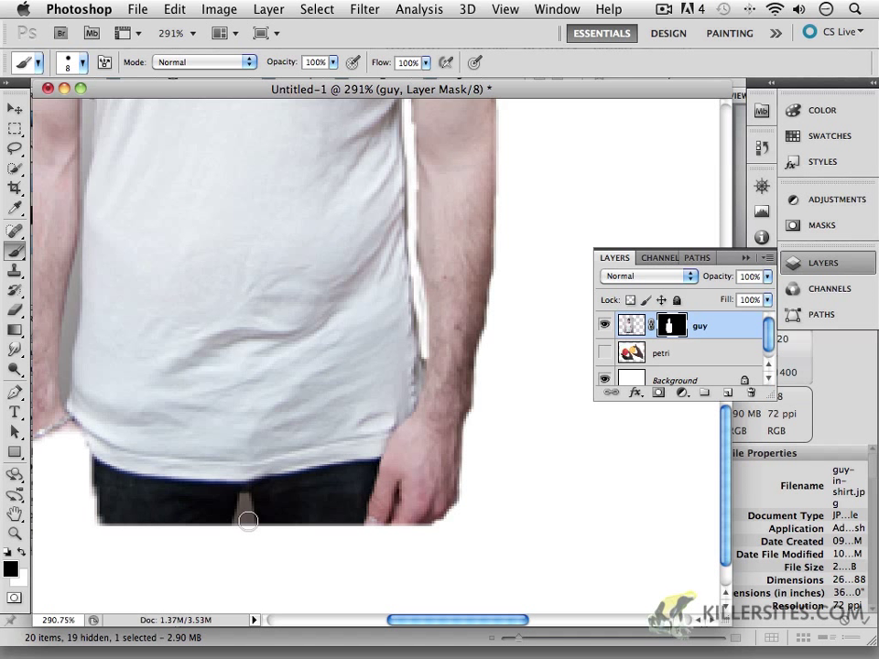
Paint black on the mask over the background gap between the trouser legs, using a brush reduced to 5 px.
key(x)
key(x)
right_click(244, 520)
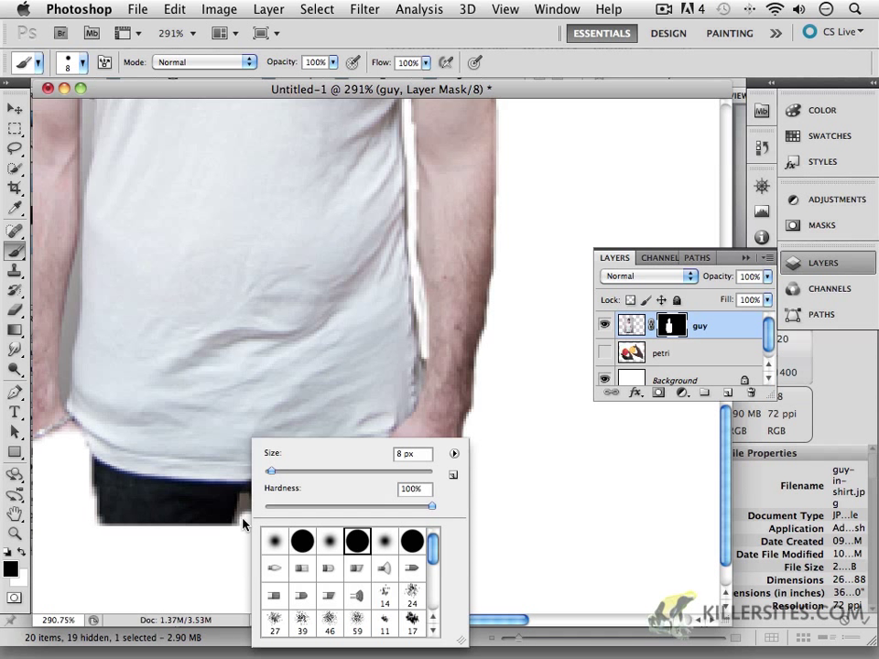
key(Return)
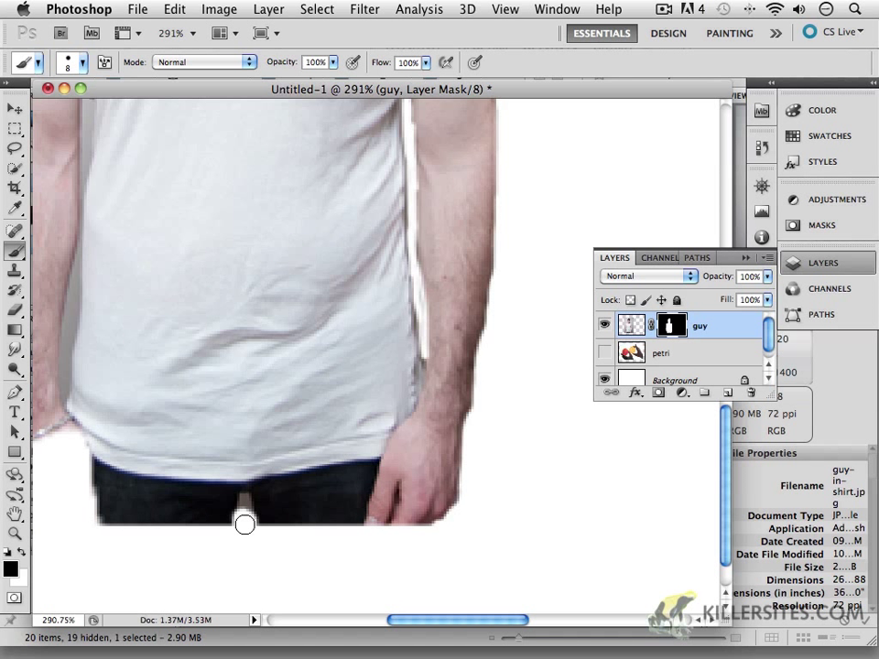
key(bracketleft)
key(bracketleft)
drag(246, 509, 246, 500)
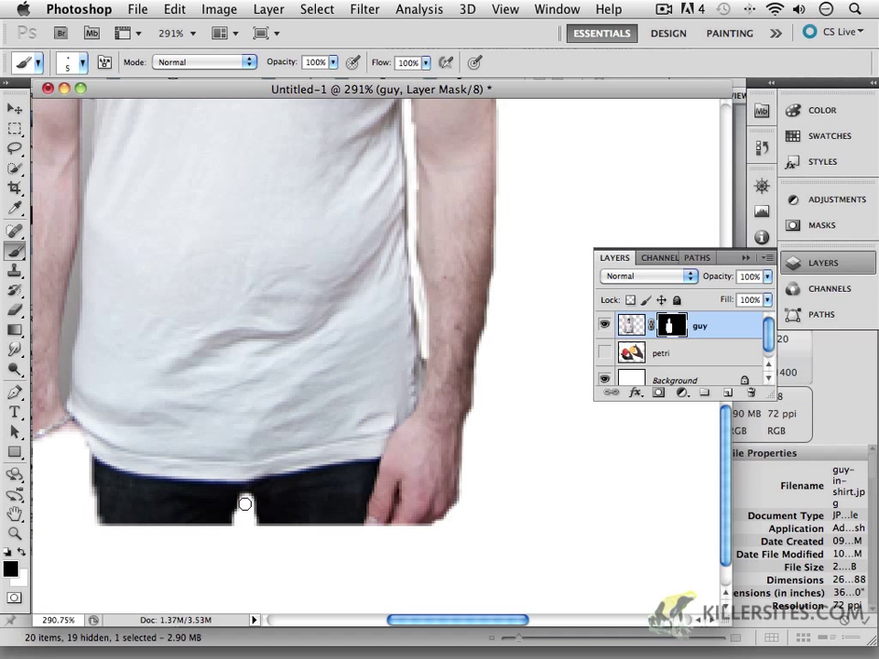
Paint white on the mask with a 15 px brush over the missing hand below the bracelet to restore it.
drag(127, 498, 255, 518)
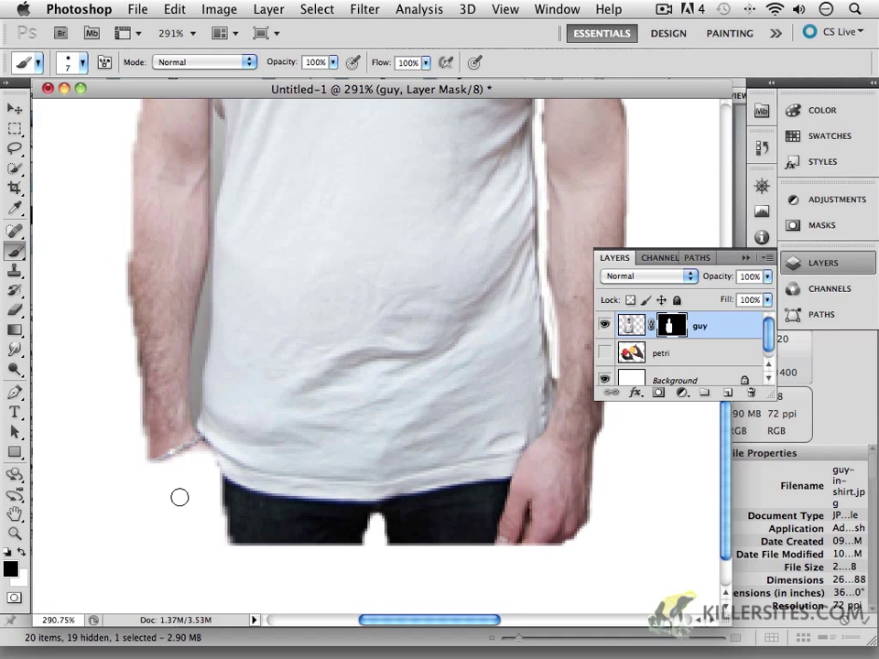
key(bracketright)
key(bracketright)
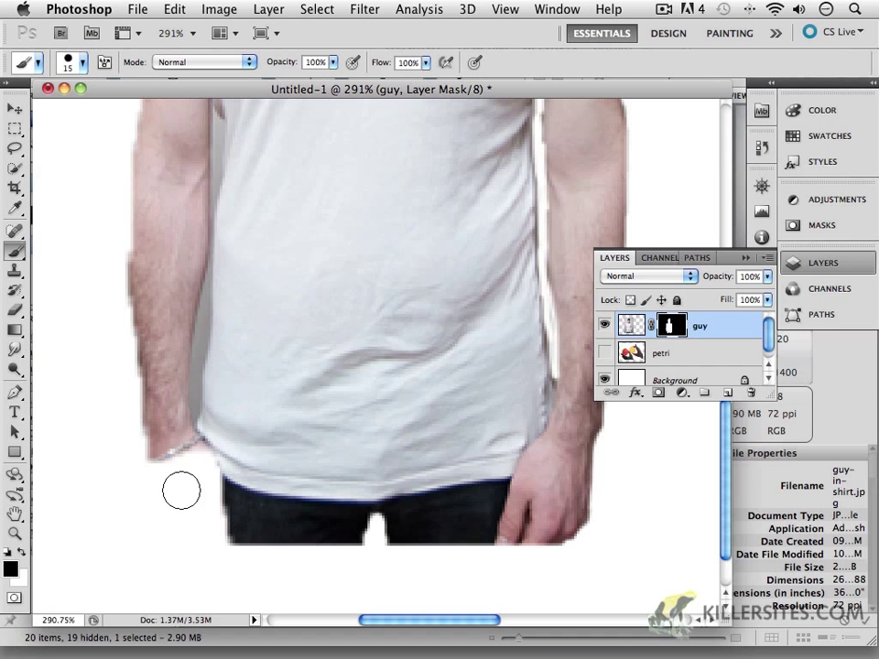
key(x)
mouse_move(165, 457)
mouse_down()
mouse_move(198, 474)
mouse_move(188, 453)
mouse_move(202, 469)
mouse_move(200, 535)
mouse_move(209, 504)
mouse_move(209, 543)
mouse_move(221, 528)
mouse_move(212, 487)
mouse_move(215, 537)
mouse_move(187, 517)
mouse_move(179, 477)
mouse_move(164, 463)
mouse_move(186, 535)
mouse_move(163, 506)
mouse_move(158, 430)
mouse_up()
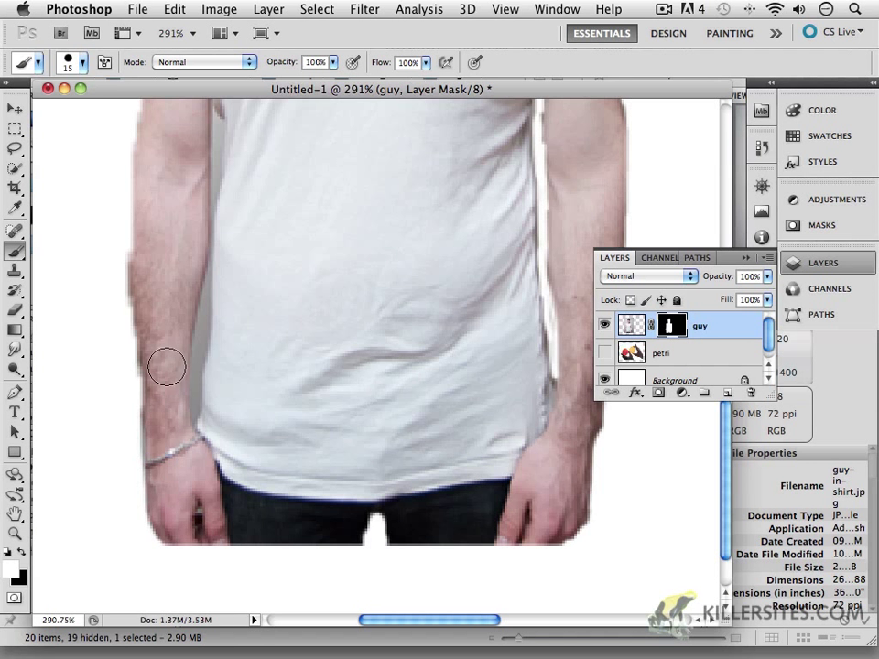
Paint white on the mask with the 15 px brush along the outer arm and across the shoulders to restore the missing skin.
scroll(165, 443, up, 5)
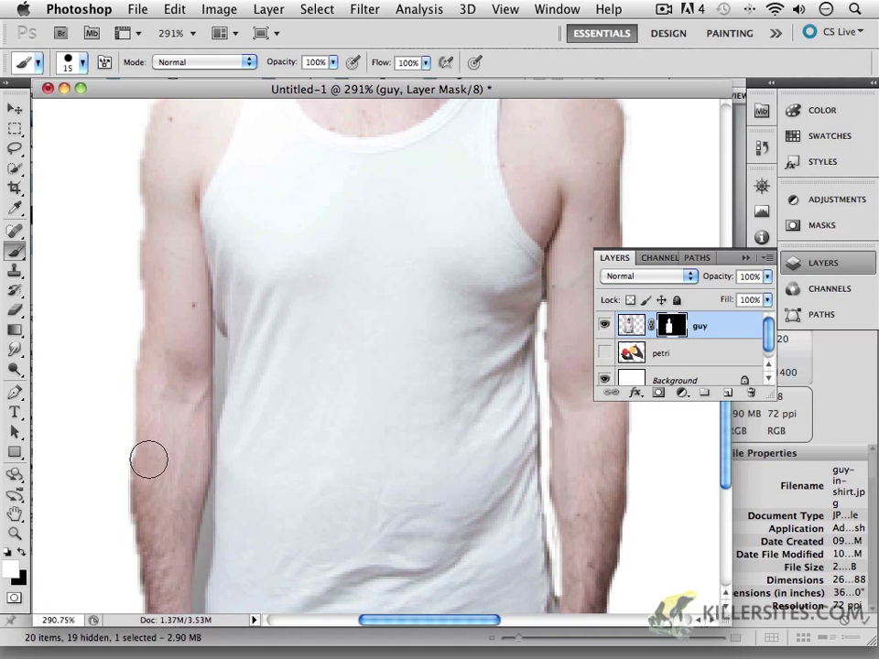
mouse_move(148, 460)
mouse_down()
mouse_move(153, 326)
mouse_move(158, 454)
mouse_move(164, 441)
mouse_move(166, 280)
mouse_move(179, 254)
mouse_move(277, 202)
mouse_up()
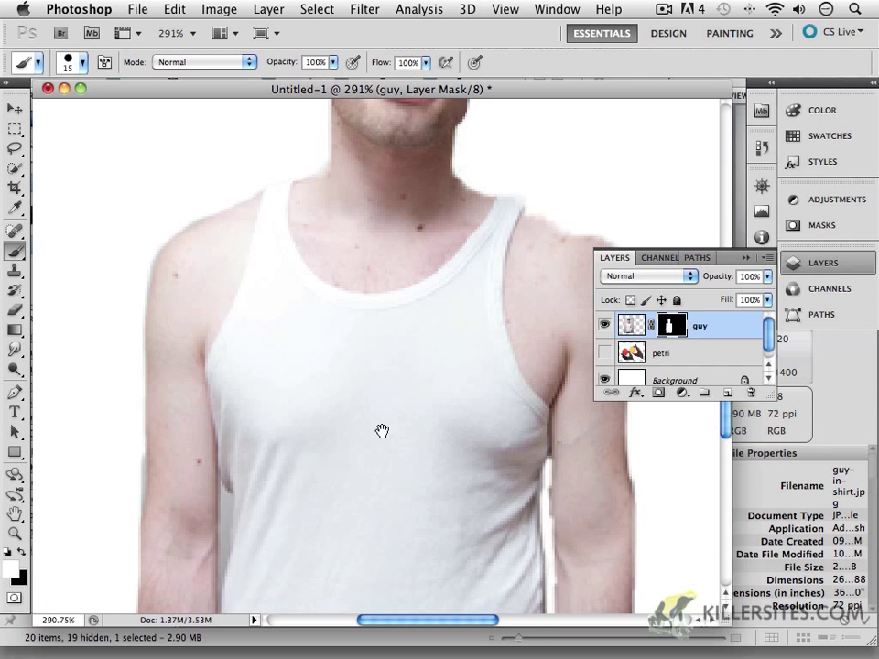
mouse_move(382, 430)
mouse_down()
mouse_move(228, 589)
mouse_move(337, 520)
mouse_move(414, 385)
mouse_up()
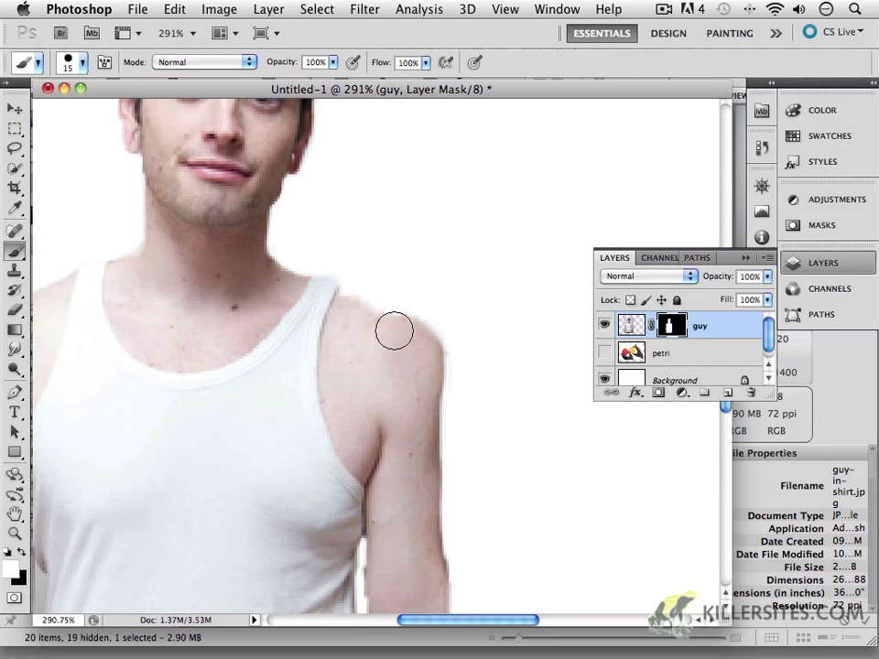
drag(394, 330, 300, 290)
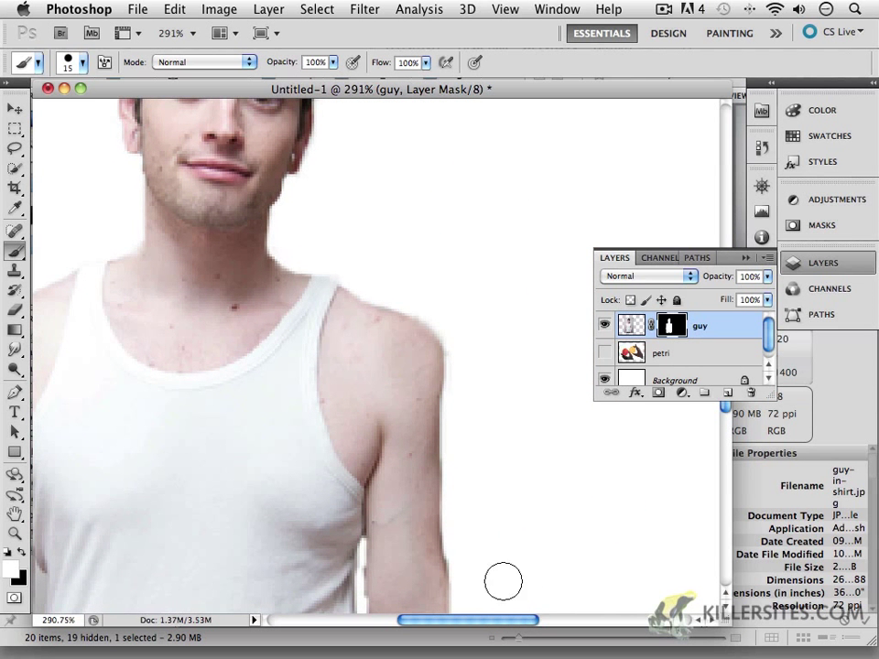
Show the petri layer behind the cut-out man and view the whole composition at 100%.
mouse_move(320, 355)
mouse_down()
mouse_move(208, 410)
mouse_move(199, 518)
mouse_up()
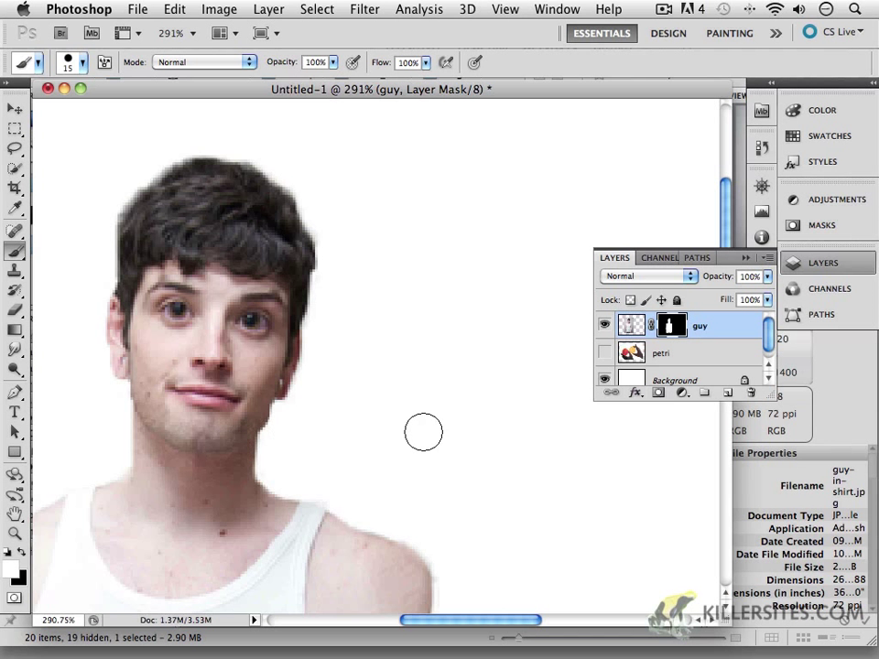
click(605, 352)
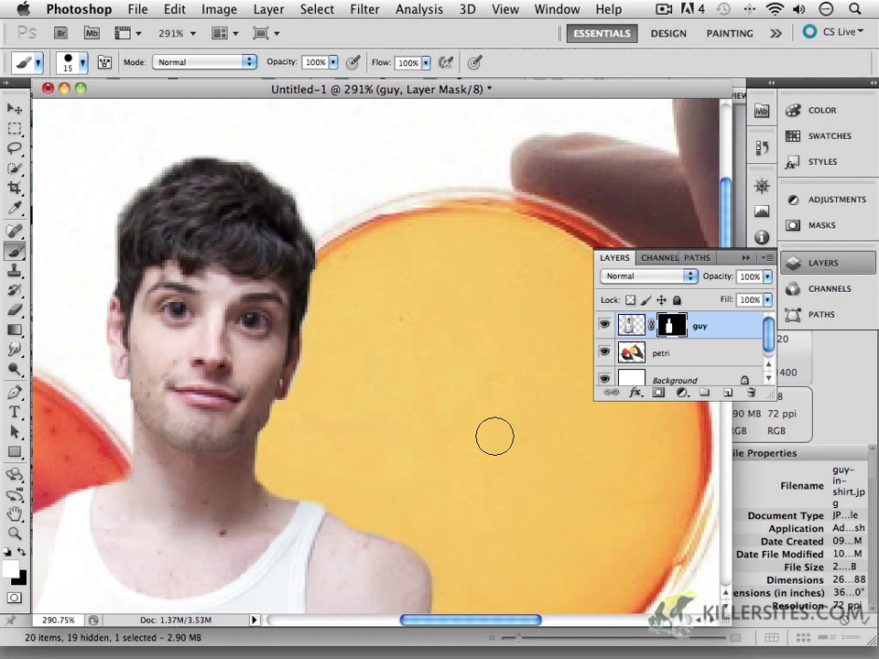
drag(288, 459, 448, 341)
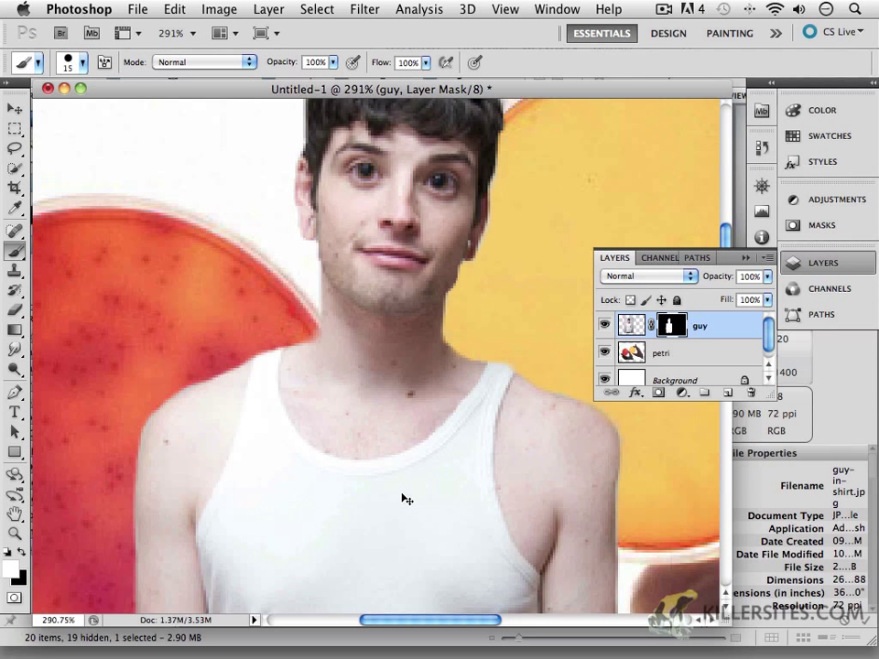
key(super+1)
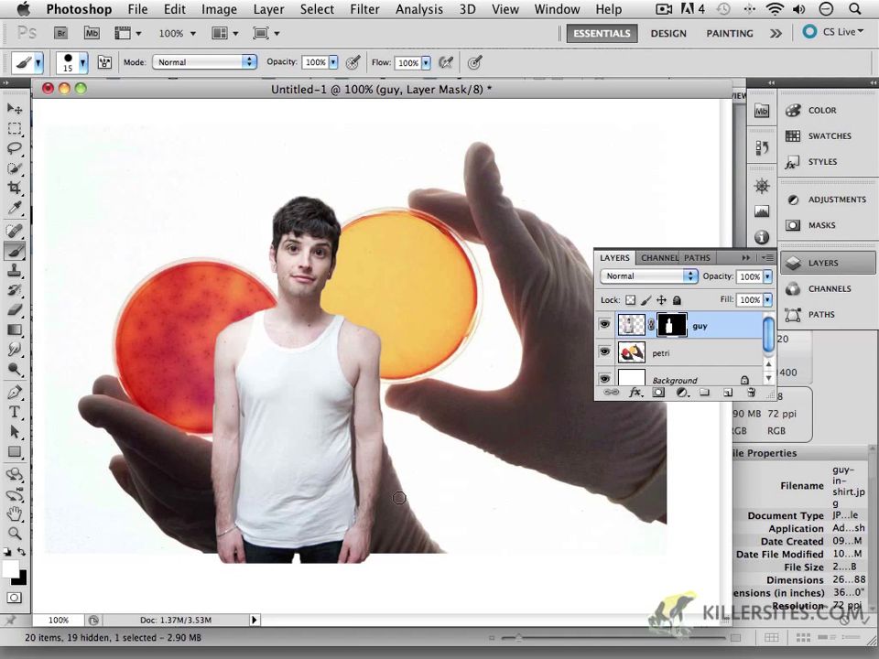
Move the masked man around over the petri image and place him in front of the yellow dish and the glove beside it.
key(v)
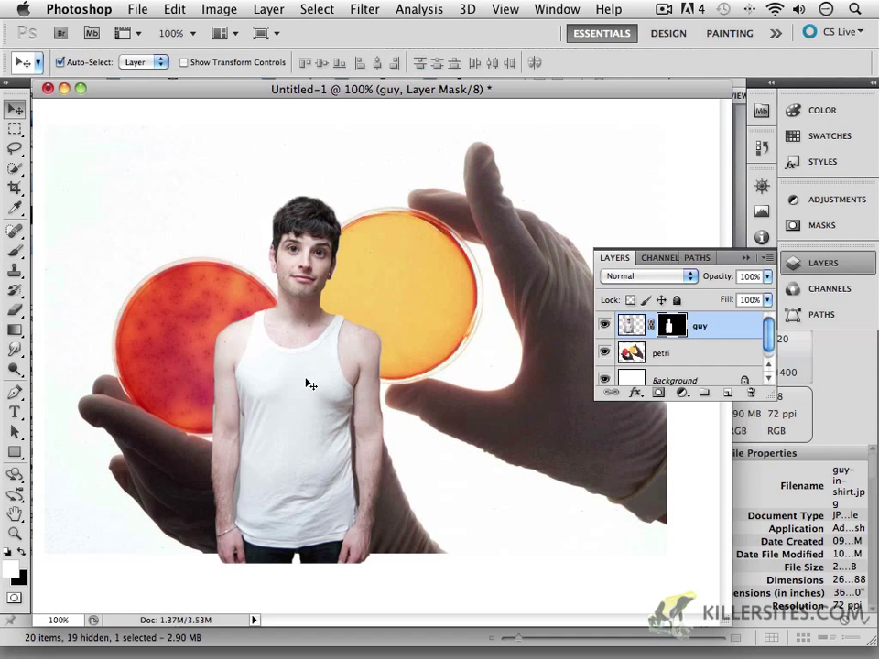
mouse_move(304, 381)
mouse_down()
mouse_move(329, 404)
mouse_move(379, 416)
mouse_move(370, 395)
mouse_up()
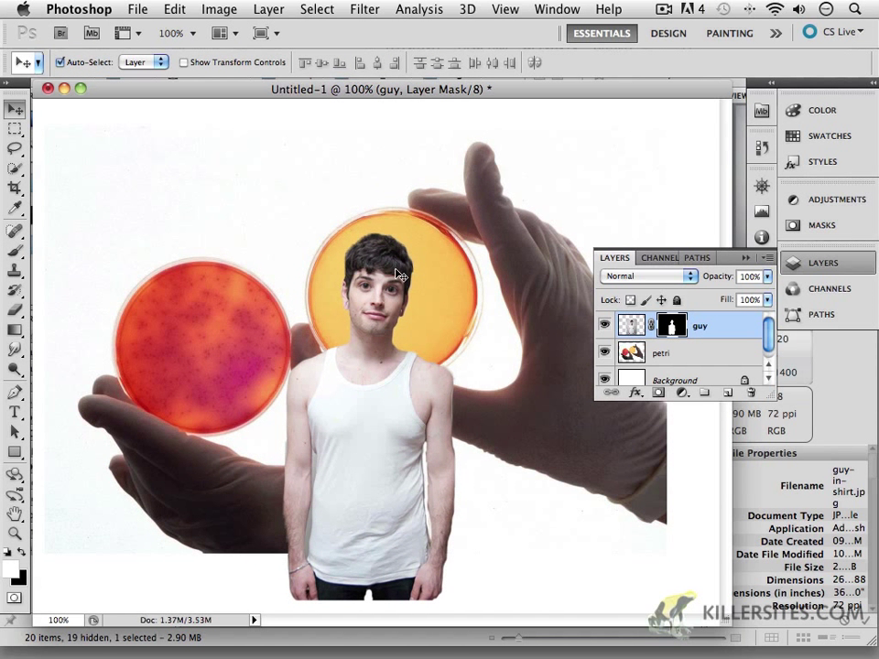
drag(387, 433, 204, 311)
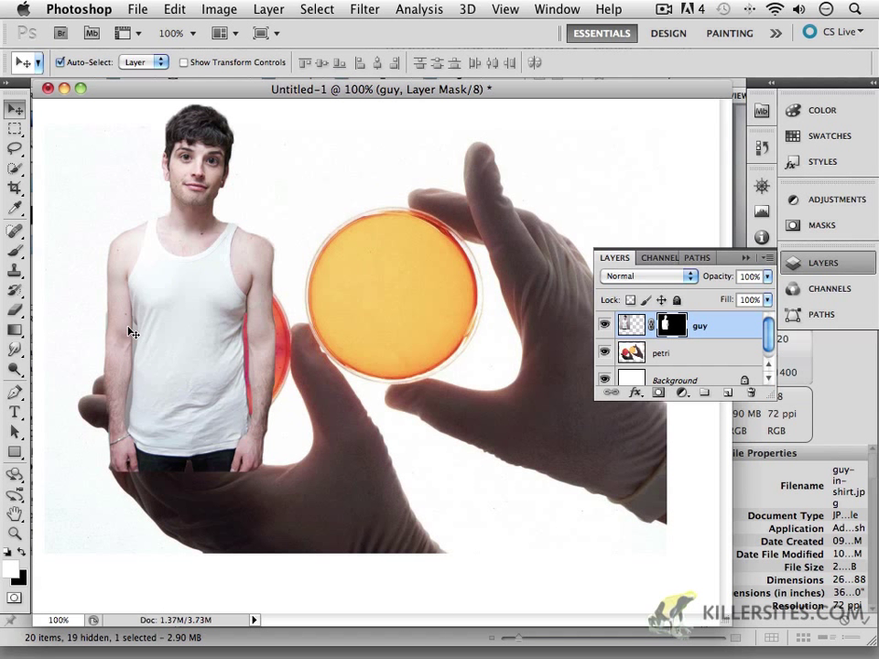
drag(203, 369, 426, 428)
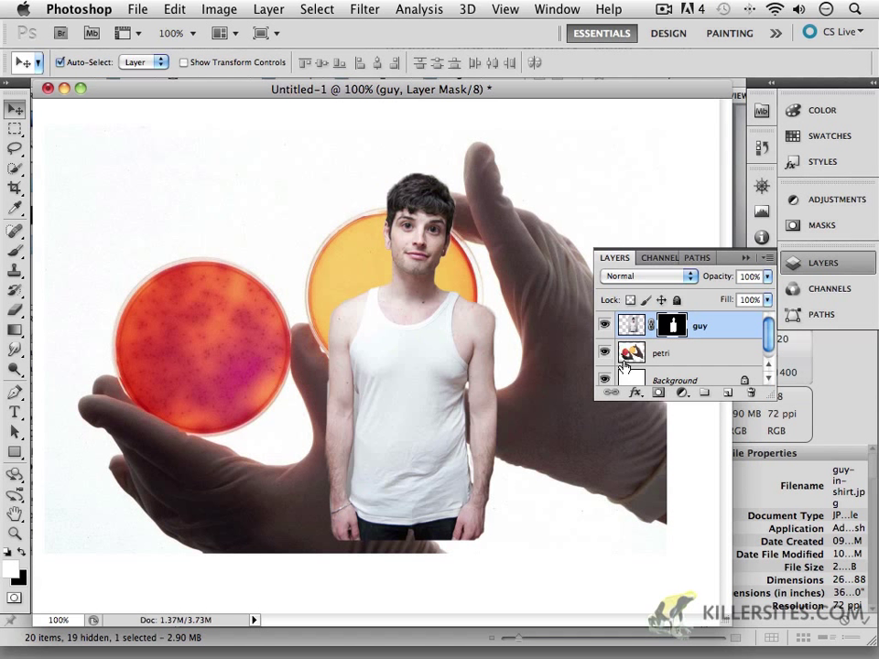
Hide the guy layer and shift the petri image slightly up and to the left on the canvas.
click(604, 327)
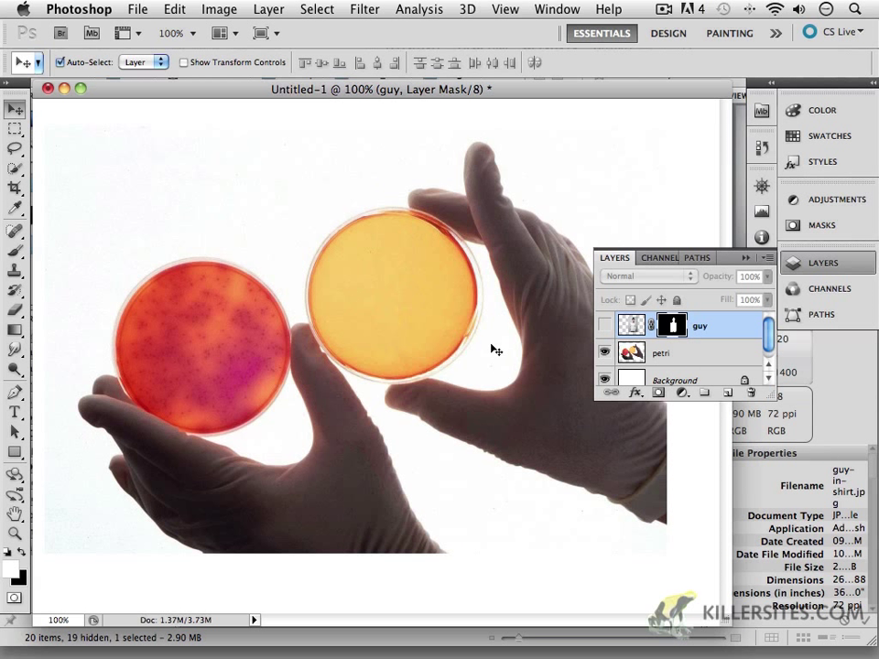
drag(273, 248, 238, 239)
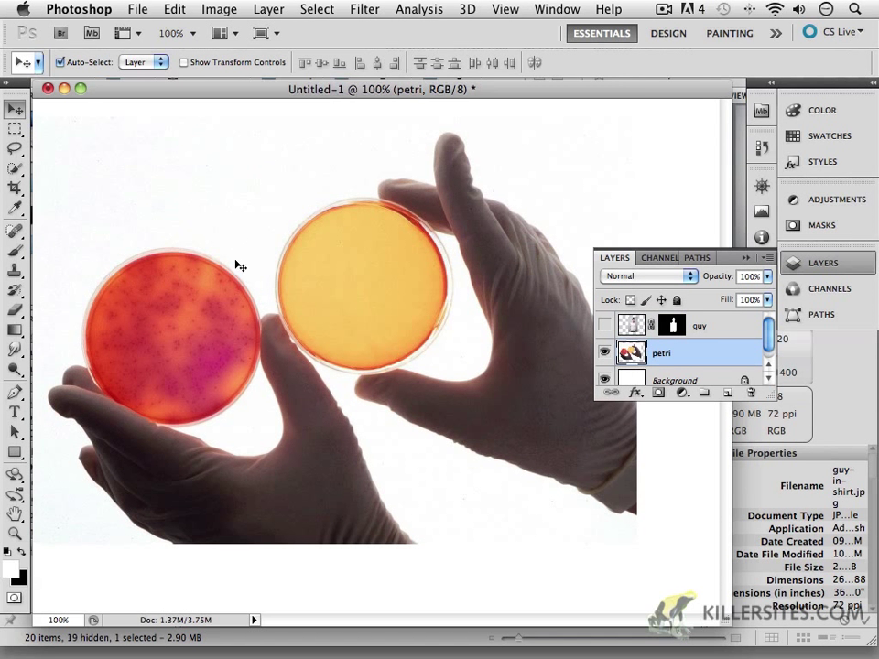
Select all white background areas around and between the hands and dishes with the Magic Wand at tolerance 32.
click(16, 170)
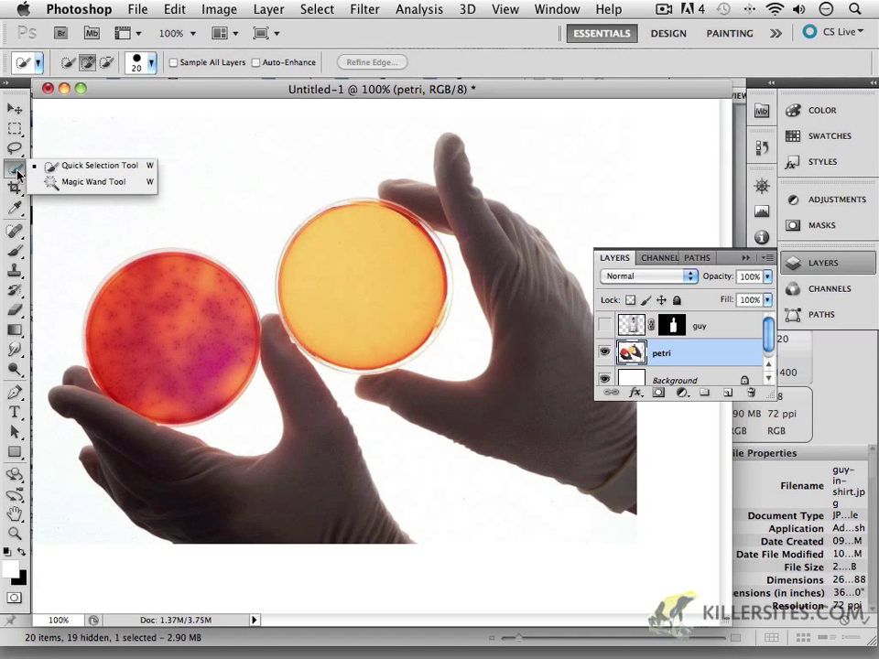
click(82, 182)
click(171, 194)
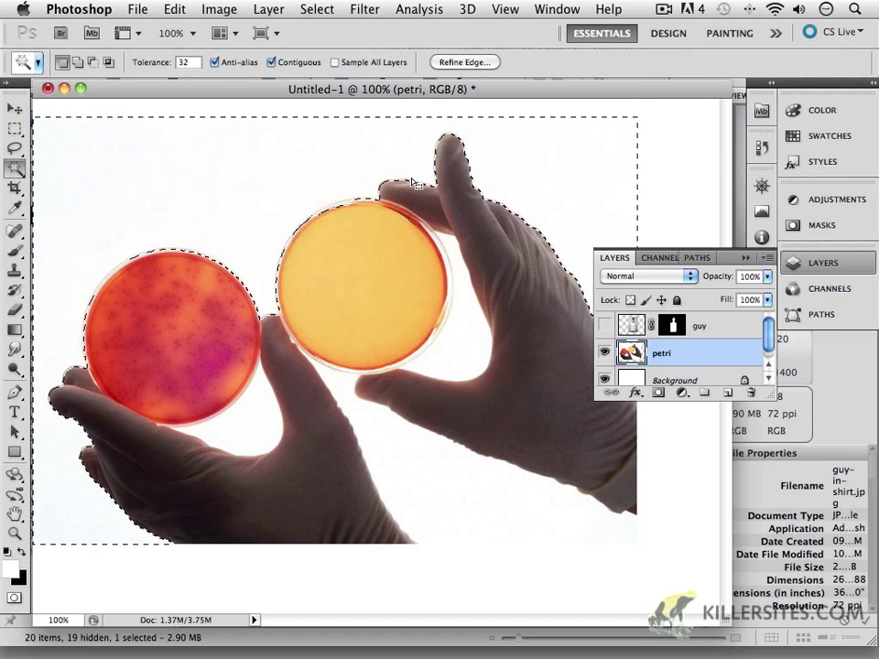
shift+click(464, 498)
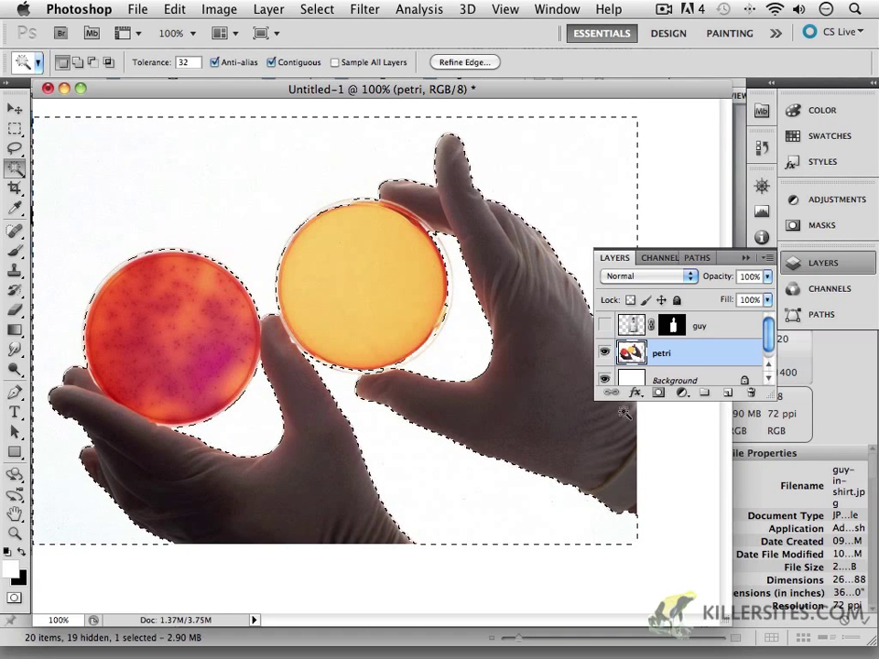
Add a layer mask to the petri layer that hides the selected white background and keeps the gloved hands and dishes.
click(658, 392)
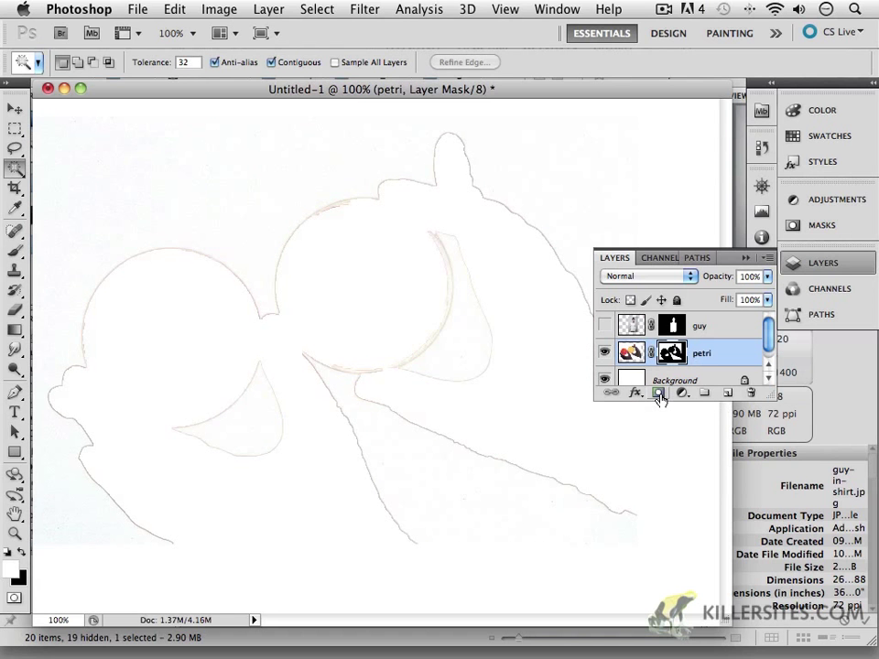
key(super+z)
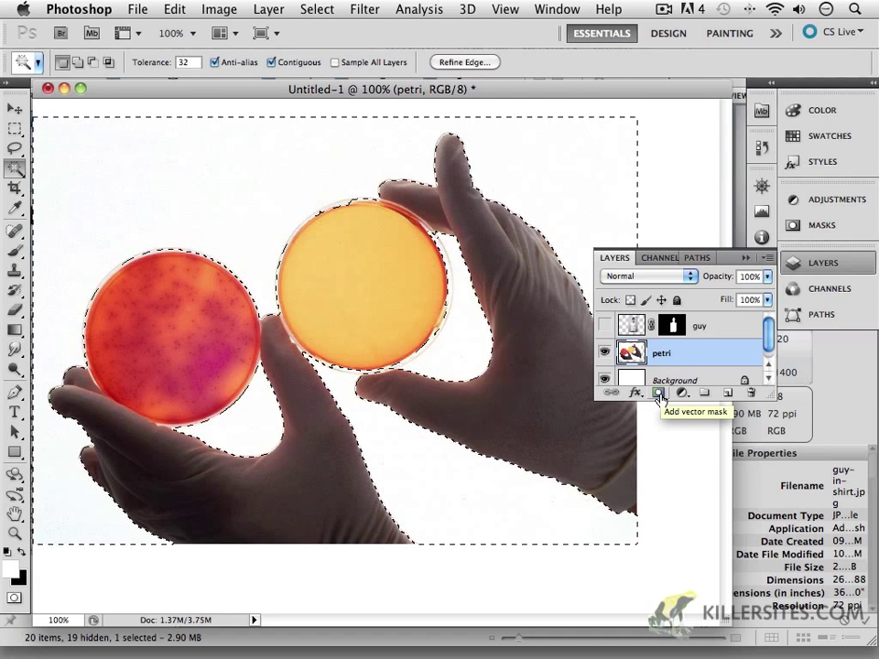
click(659, 394)
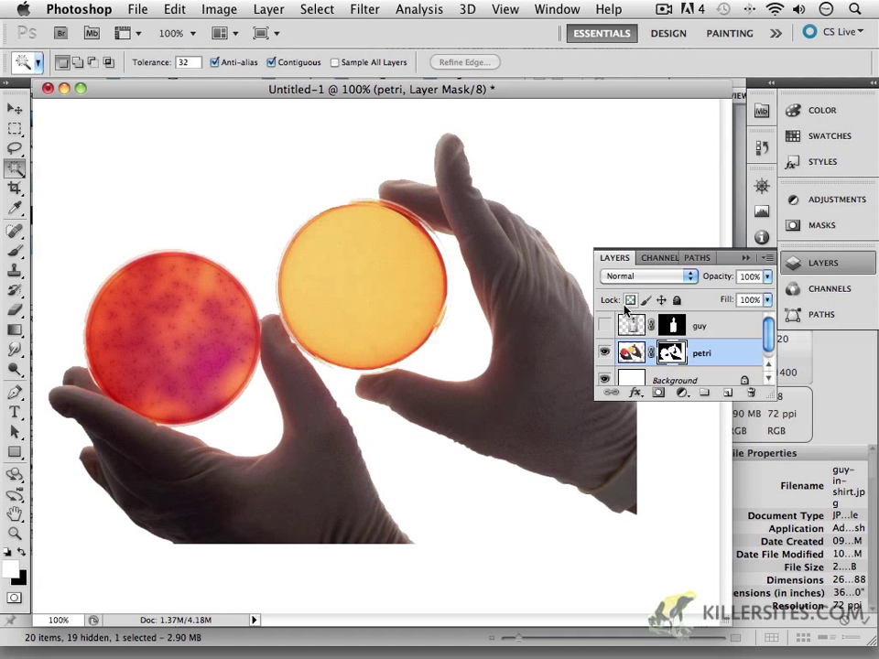
Show the guy layer again and move the man between the red and yellow dishes.
click(604, 325)
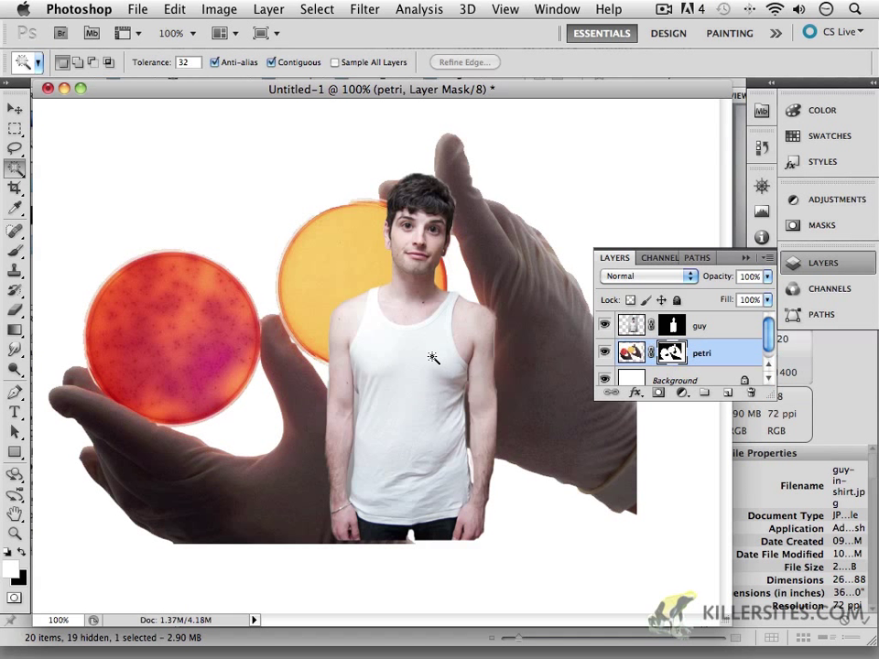
key(v)
drag(435, 359, 355, 411)
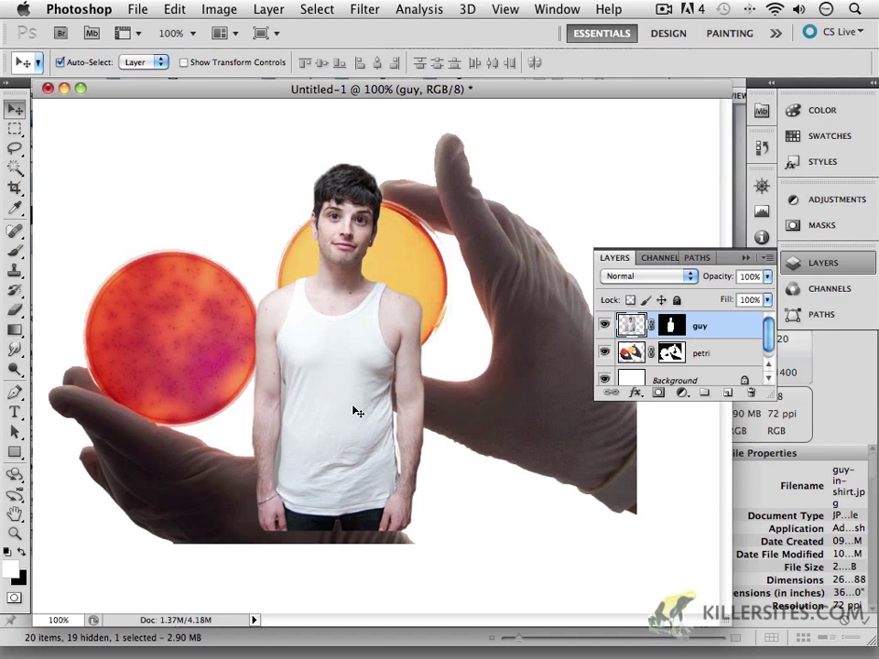